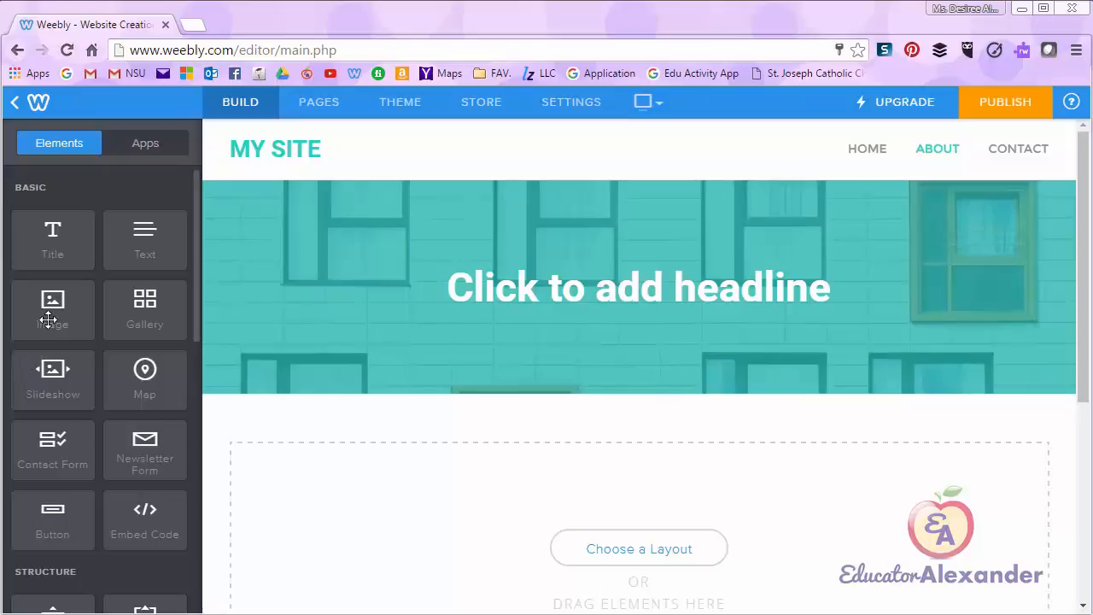
Step: Place an Image element in the page's empty content area and review its Search, Favorites, Image URL and My Computer sources
{"action": "left_click_drag", "start_coordinate": [52, 312], "coordinate": [475, 504]}
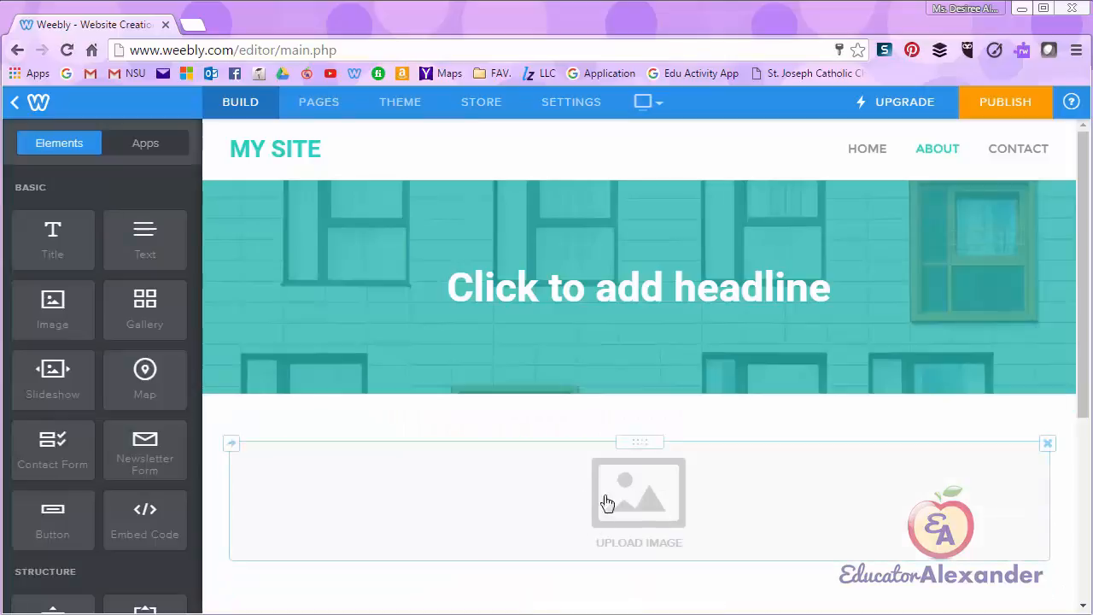
{"action": "left_click", "coordinate": [649, 520]}
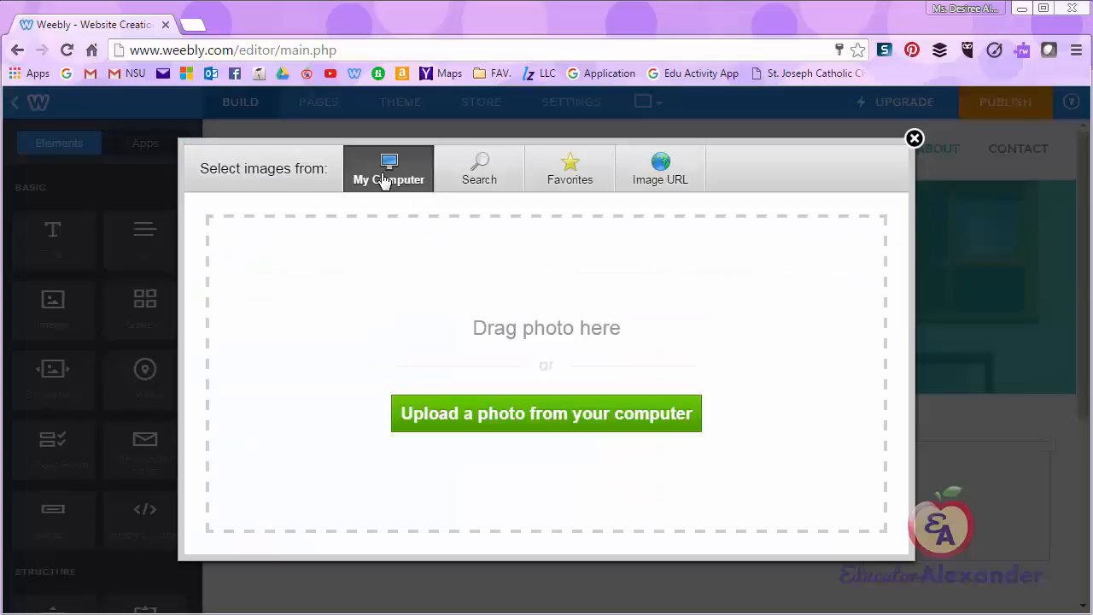
{"action": "left_click", "coordinate": [475, 169]}
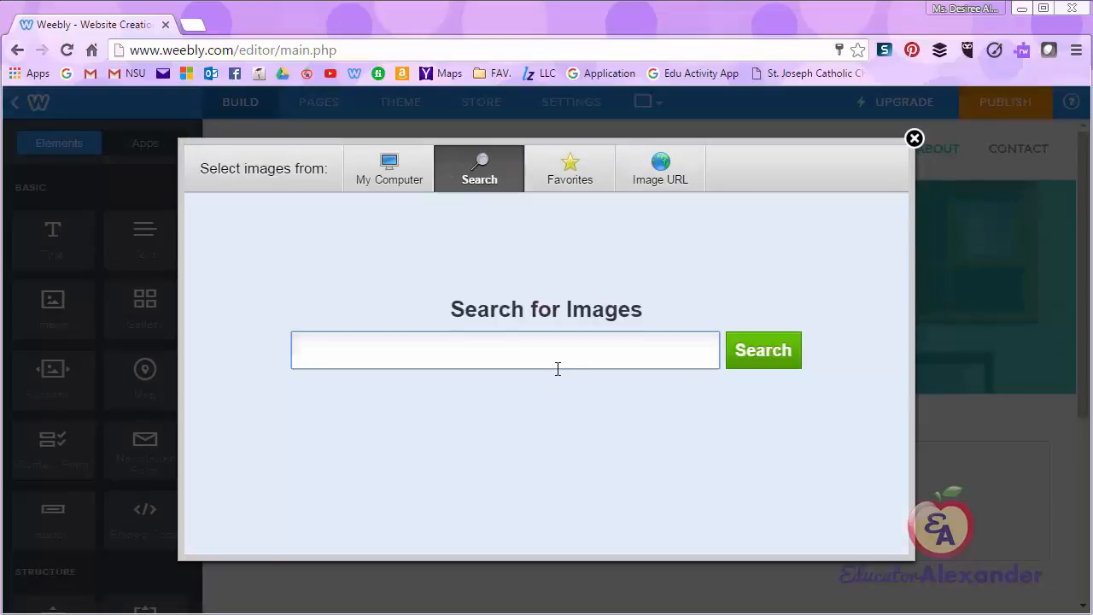
{"action": "left_click", "coordinate": [588, 190]}
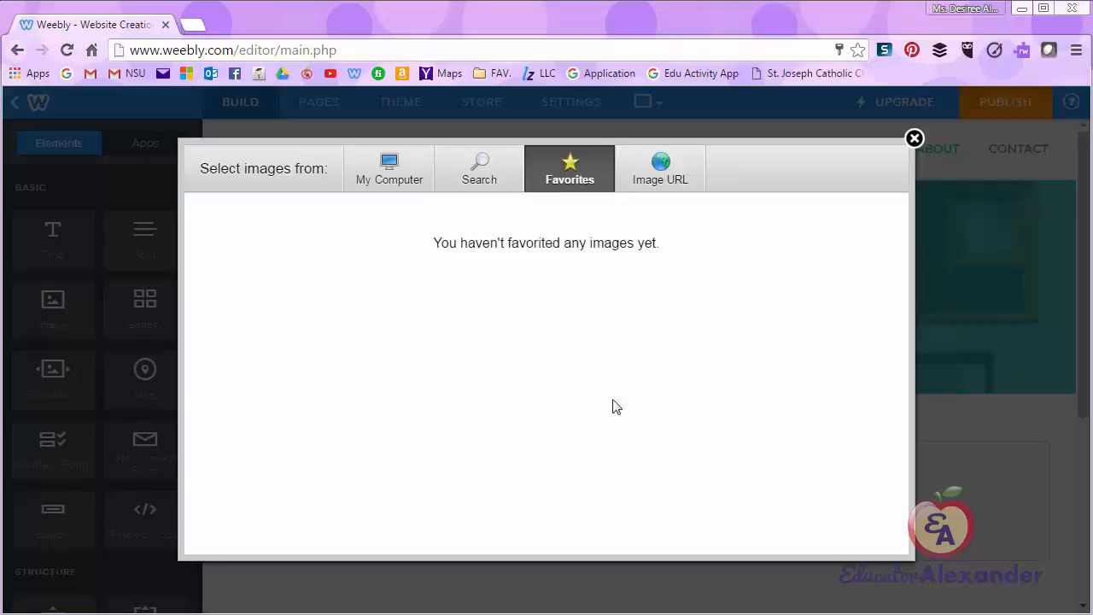
{"action": "left_click", "coordinate": [673, 175]}
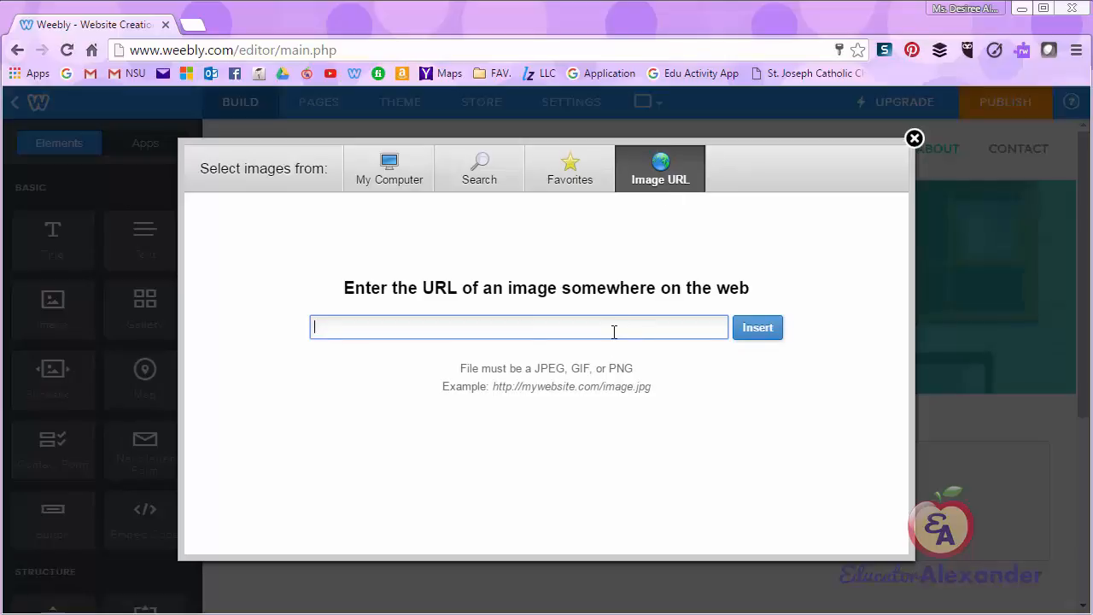
{"action": "left_click", "coordinate": [391, 175]}
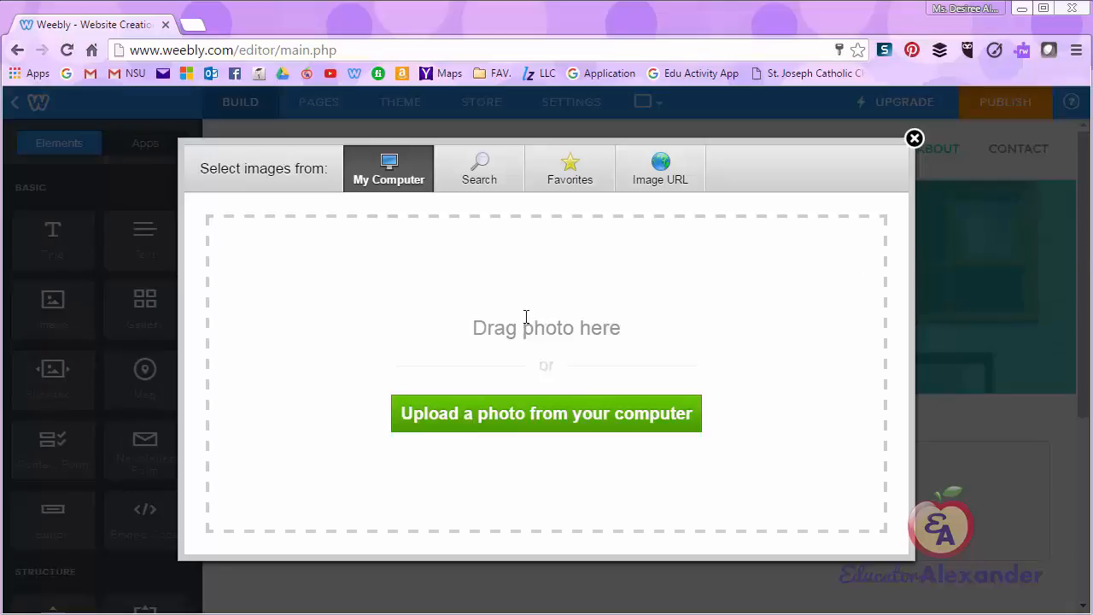
Step: Upload dog-how-to-select-your-new-best-friend-thinkstock99062463.jpg from the Weebly Pics for Presentation folder on the desktop
{"action": "left_click", "coordinate": [526, 413]}
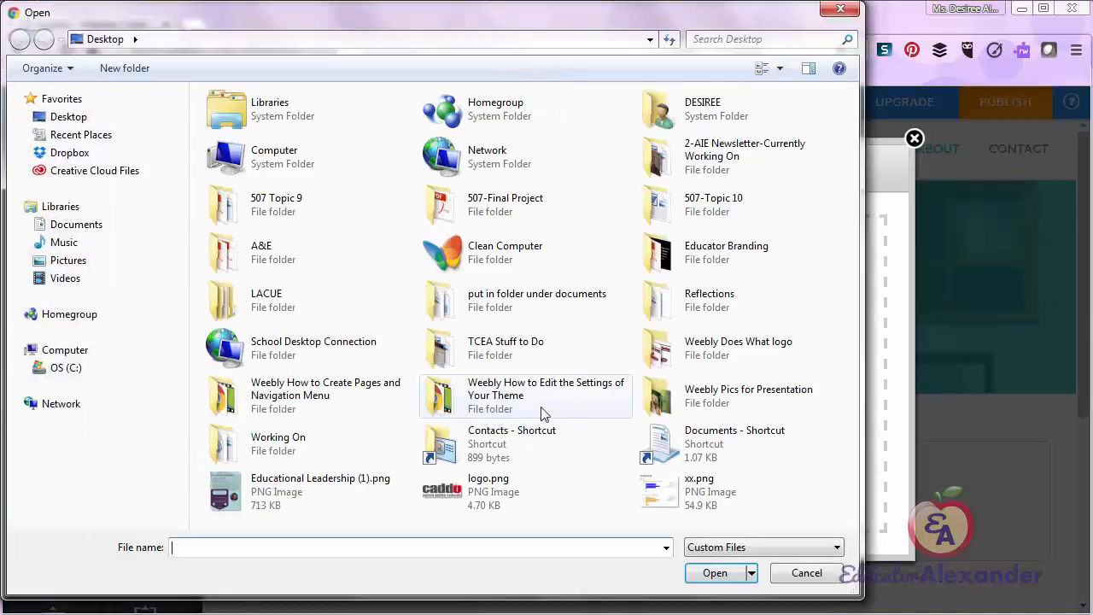
{"action": "double_click", "coordinate": [716, 414]}
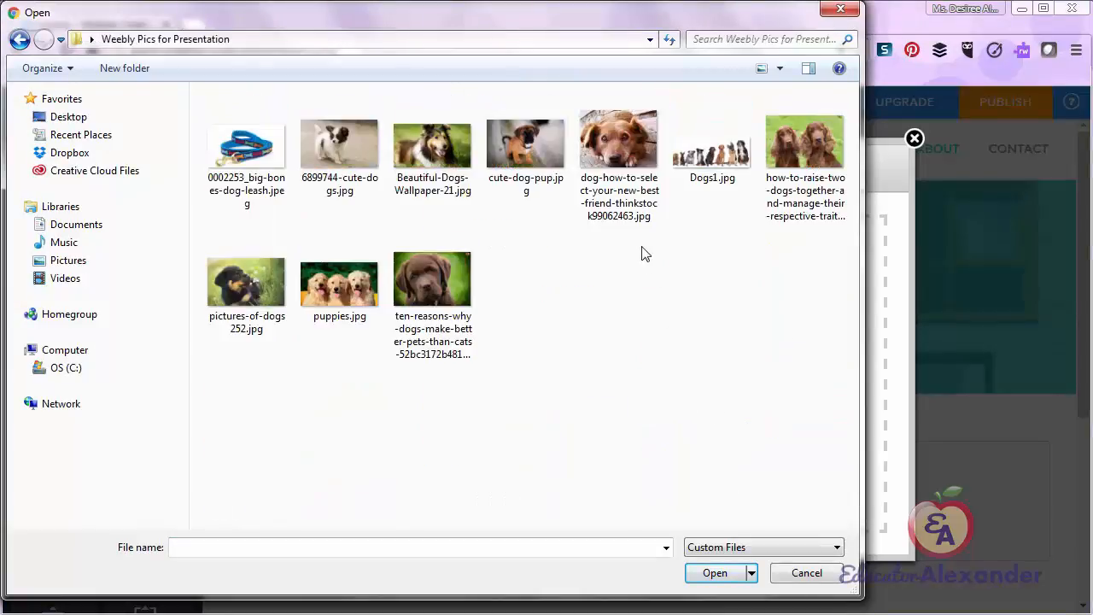
{"action": "double_click", "coordinate": [618, 150]}
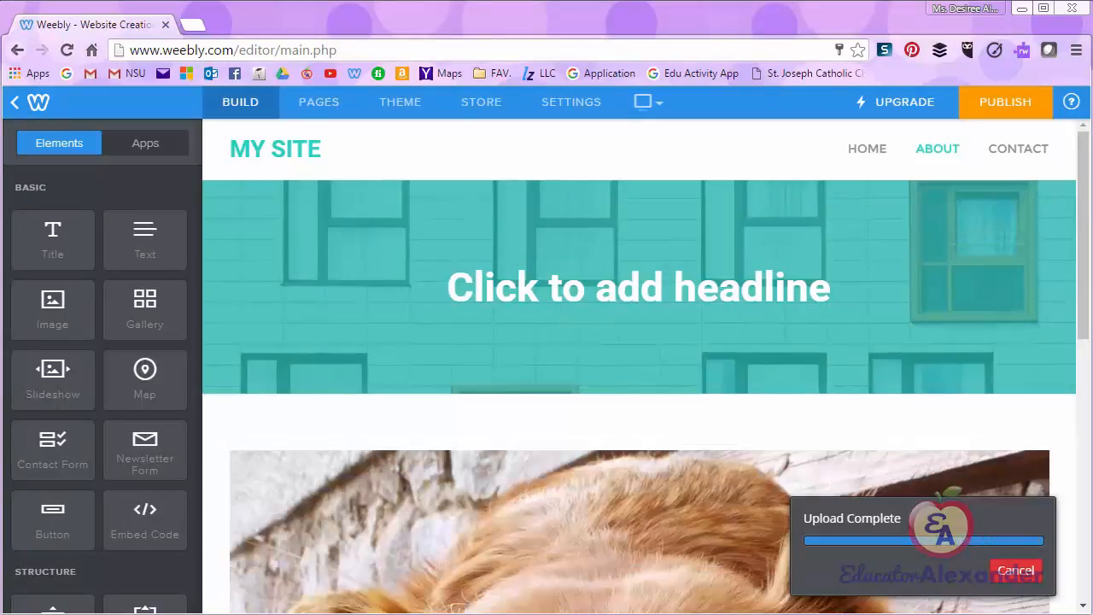
Step: Shrink the dog photo proportionally to about 40% of the content area's width
{"action": "scroll", "coordinate": [1082, 336], "scroll_direction": "down", "scroll_amount": 1}
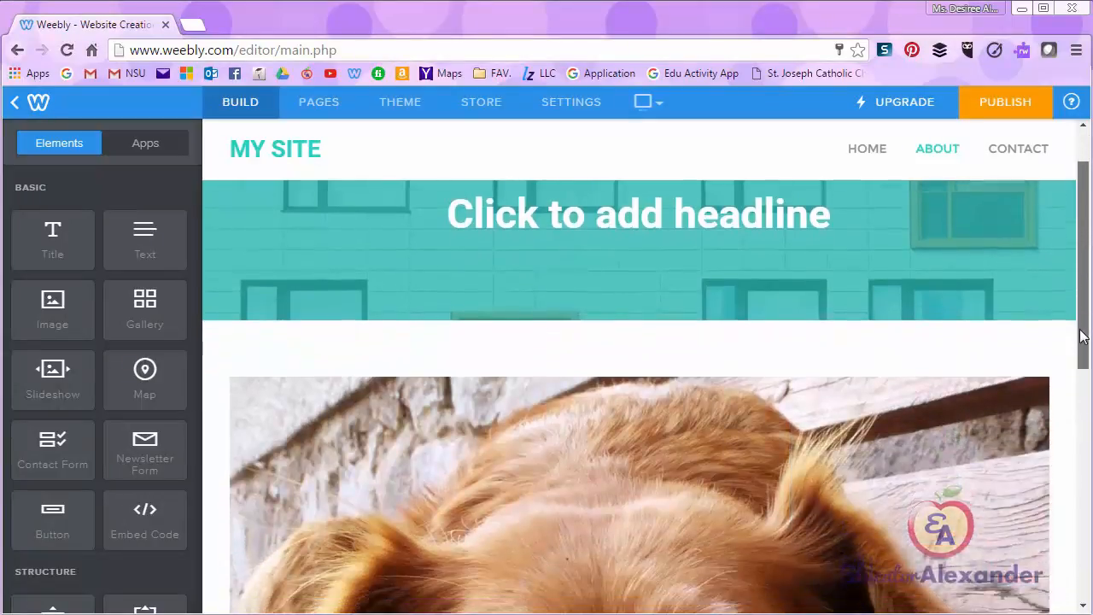
{"action": "left_click_drag", "start_coordinate": [1082, 335], "coordinate": [1067, 503]}
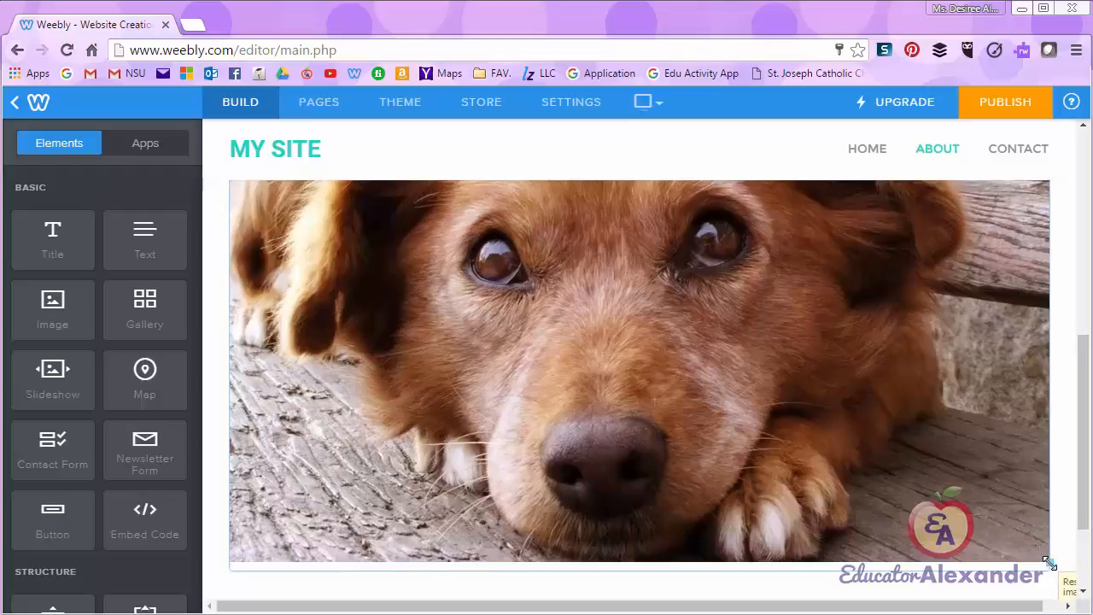
{"action": "left_click_drag", "start_coordinate": [1050, 563], "coordinate": [838, 327]}
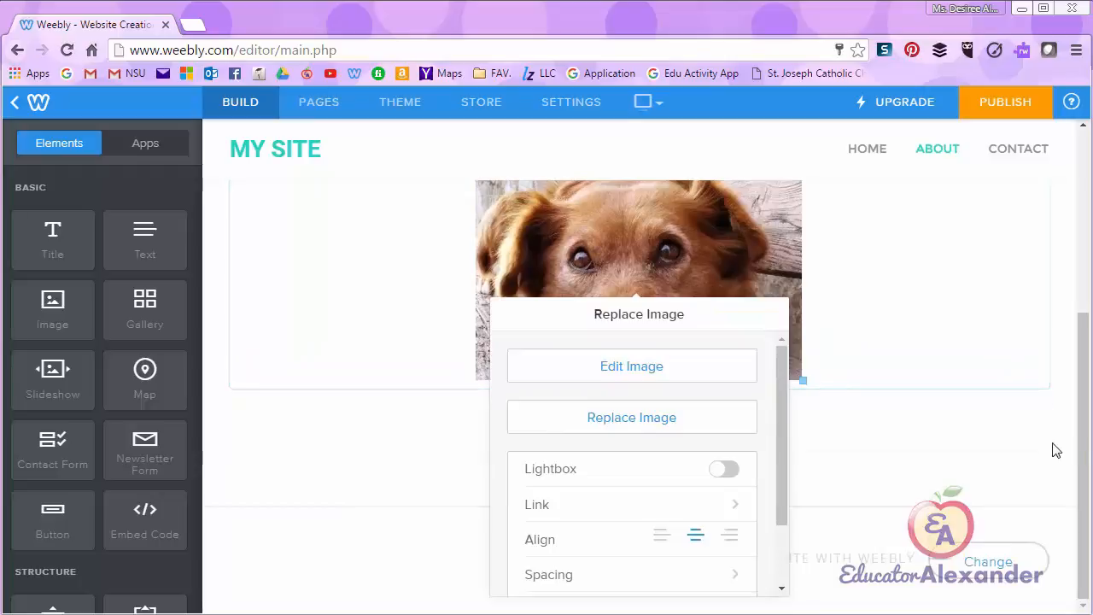
{"action": "left_click", "coordinate": [1085, 439]}
{"action": "left_click_drag", "start_coordinate": [1084, 439], "coordinate": [1083, 361]}
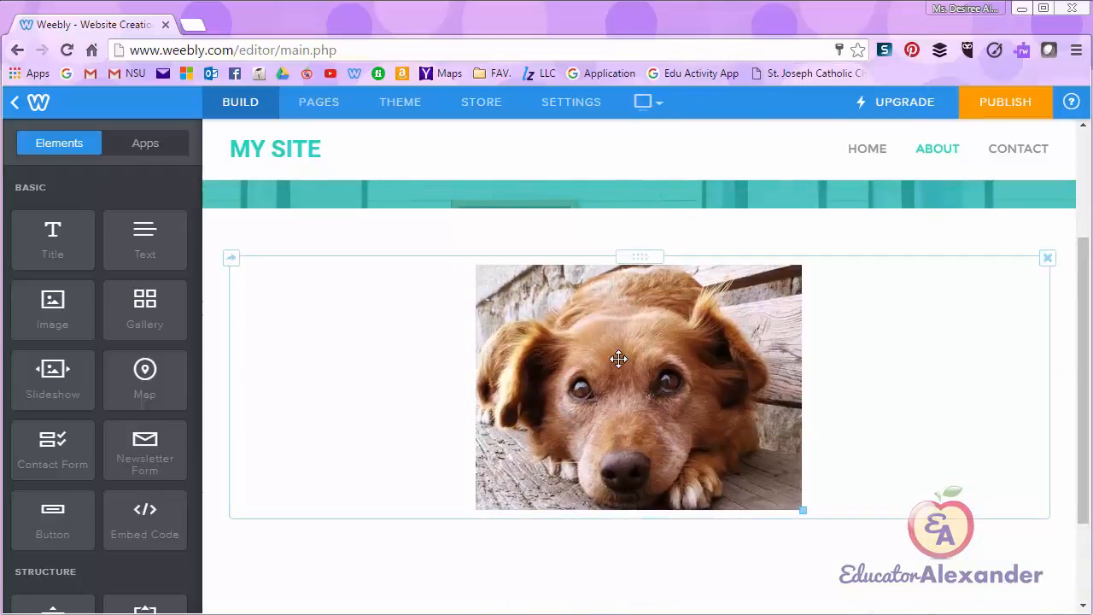
Step: Try the dog image's Lightbox option, switch it off again, and review the available link types
{"action": "left_click", "coordinate": [871, 367]}
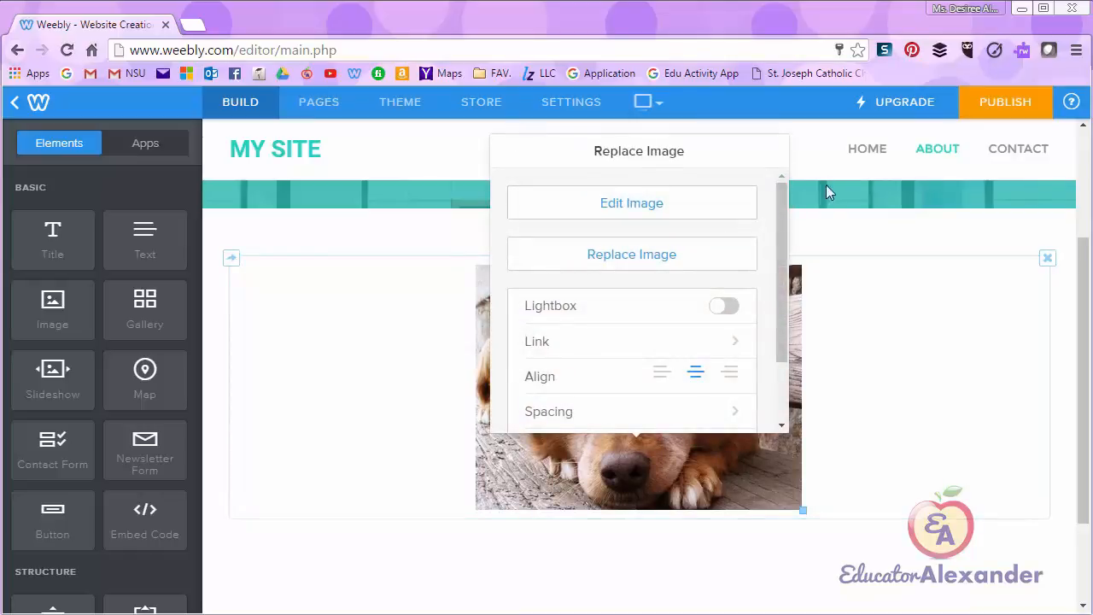
{"action": "mouse_move", "coordinate": [784, 204]}
{"action": "left_mouse_down"}
{"action": "mouse_move", "coordinate": [790, 268]}
{"action": "mouse_move", "coordinate": [793, 196]}
{"action": "left_mouse_up"}
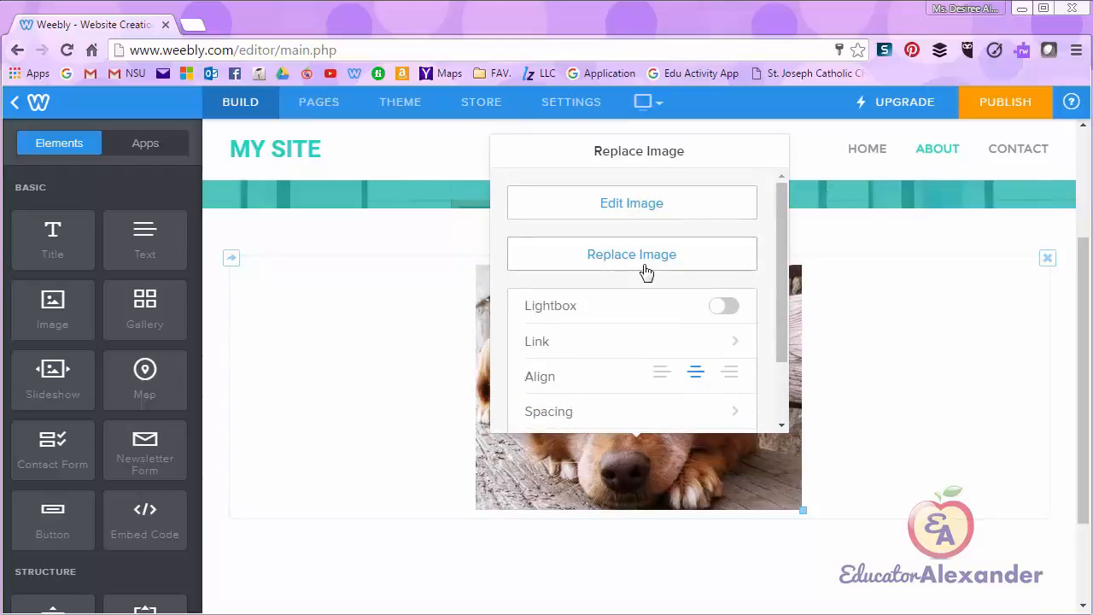
{"action": "left_click_drag", "start_coordinate": [785, 261], "coordinate": [786, 273]}
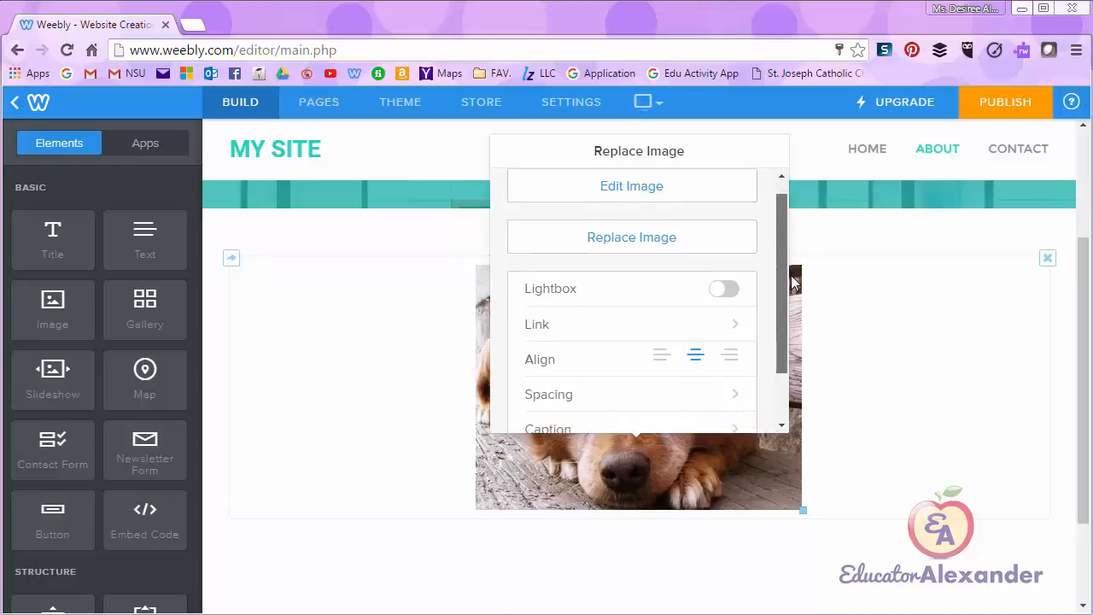
{"action": "left_click", "coordinate": [726, 289]}
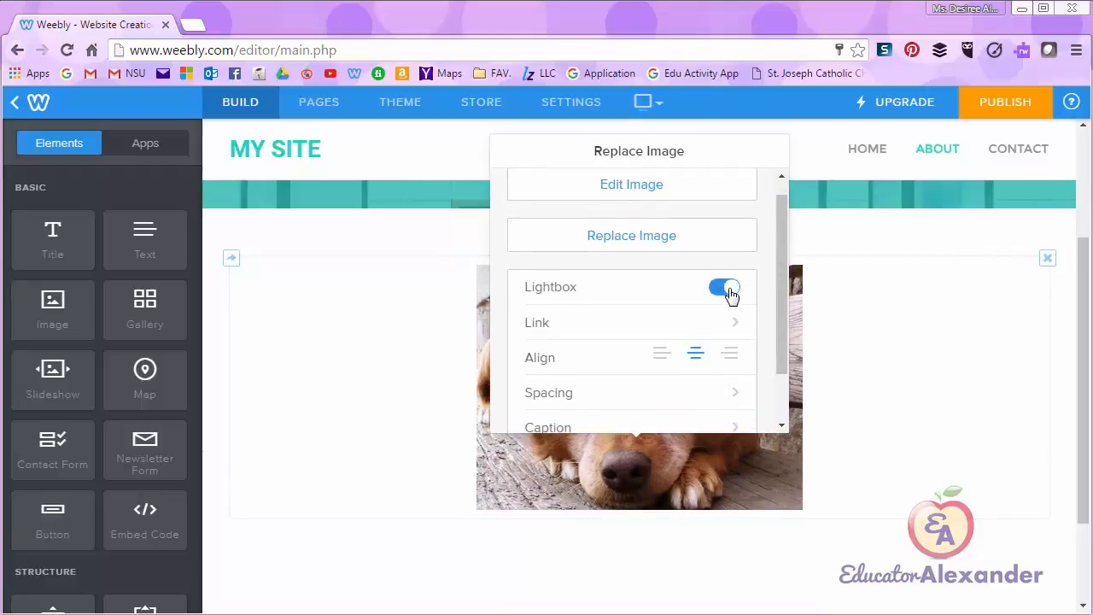
{"action": "left_click", "coordinate": [726, 289]}
{"action": "left_click", "coordinate": [686, 322]}
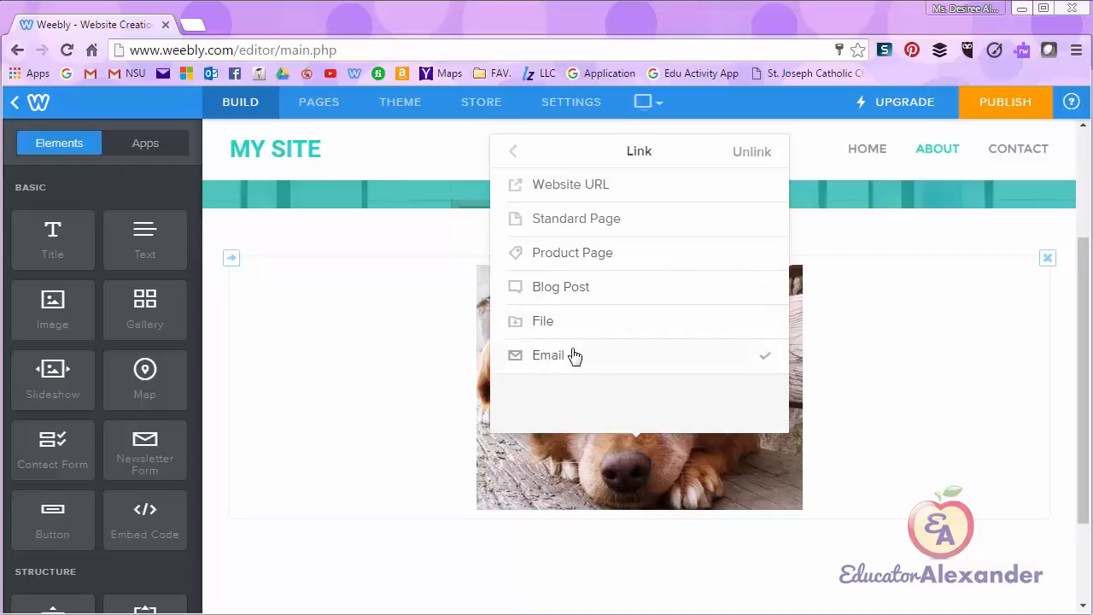
{"action": "left_click", "coordinate": [513, 157]}
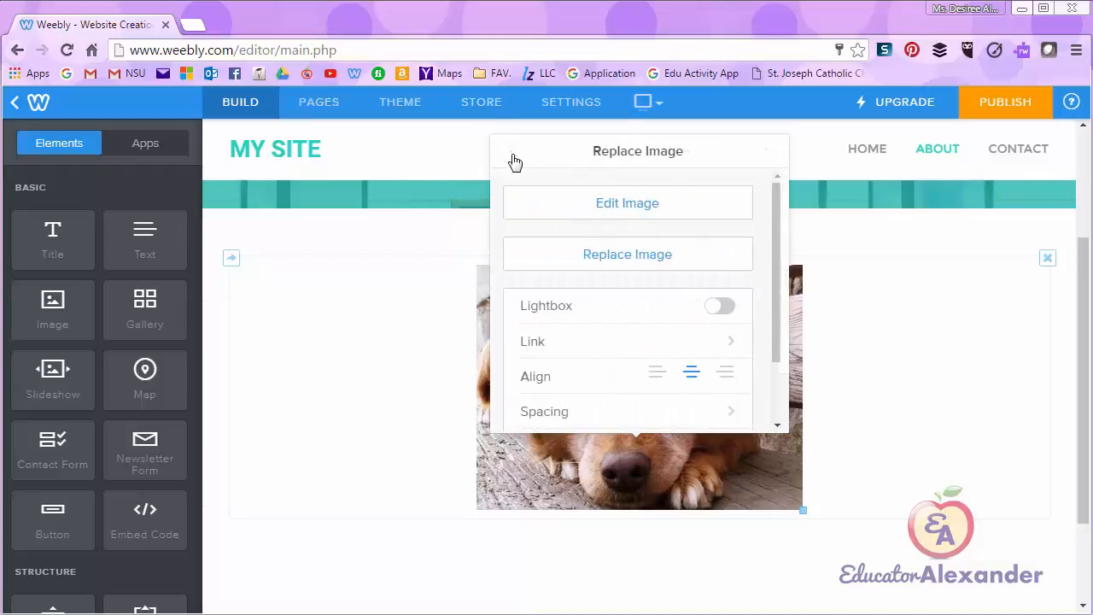
Step: Try left and right alignment for the dog image, then restore center alignment
{"action": "left_click", "coordinate": [661, 379]}
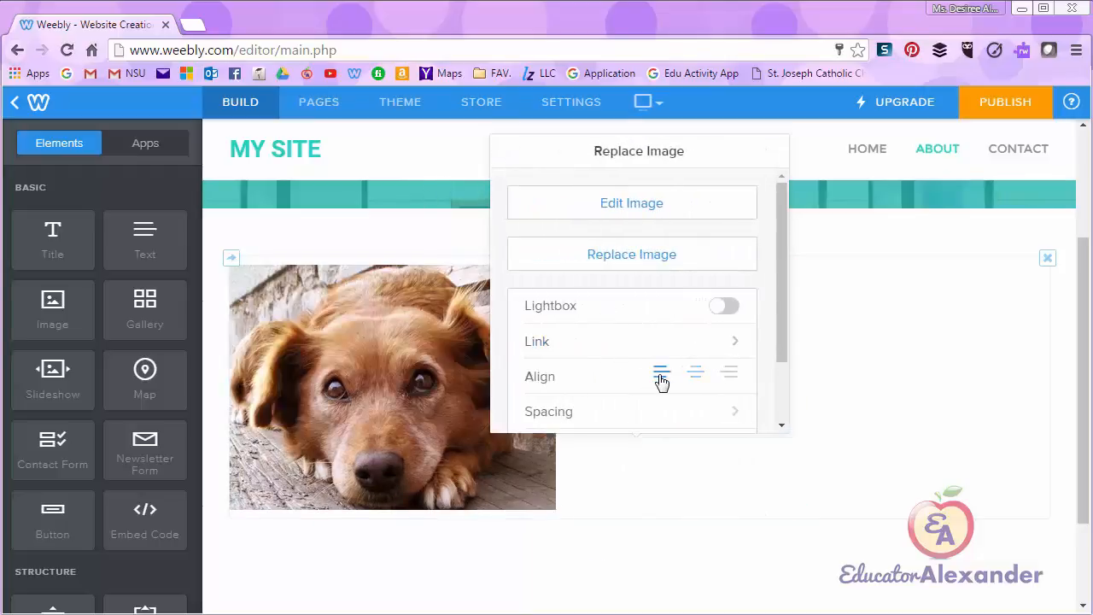
{"action": "left_click", "coordinate": [702, 376]}
{"action": "left_click", "coordinate": [731, 376]}
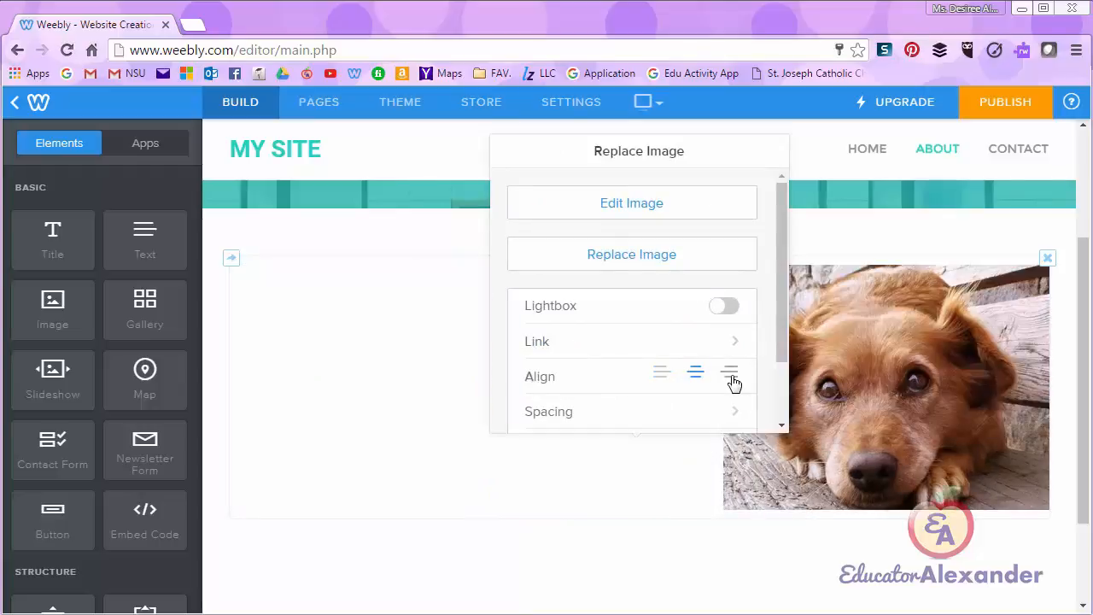
{"action": "left_click", "coordinate": [699, 376]}
Step: Examine the margin settings in the dog image's spacing options
{"action": "left_click_drag", "start_coordinate": [780, 327], "coordinate": [779, 380]}
{"action": "left_click", "coordinate": [692, 342]}
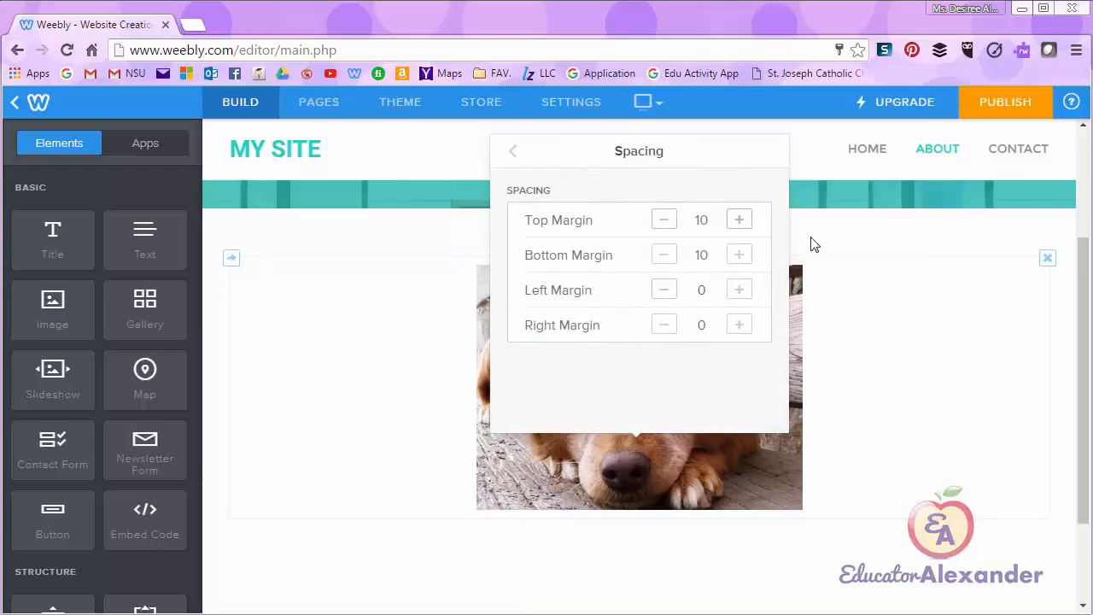
{"action": "left_click", "coordinate": [514, 151]}
Step: Add the caption CUTE DOG to the dog image
{"action": "scroll", "coordinate": [700, 334], "scroll_direction": "down", "scroll_amount": 2}
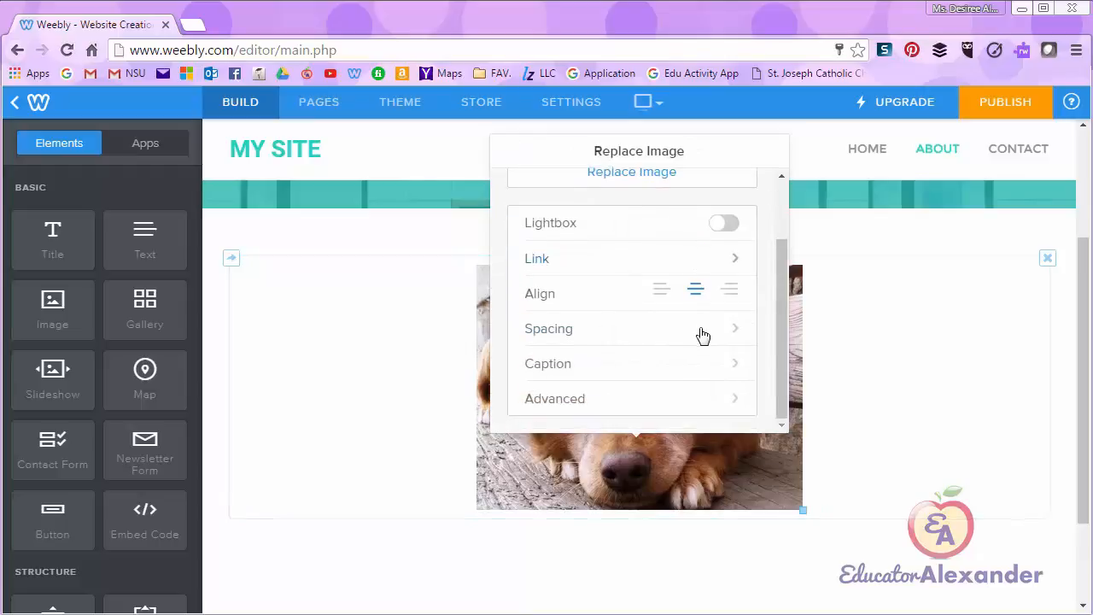
{"action": "left_click", "coordinate": [664, 369]}
{"action": "left_click", "coordinate": [629, 219]}
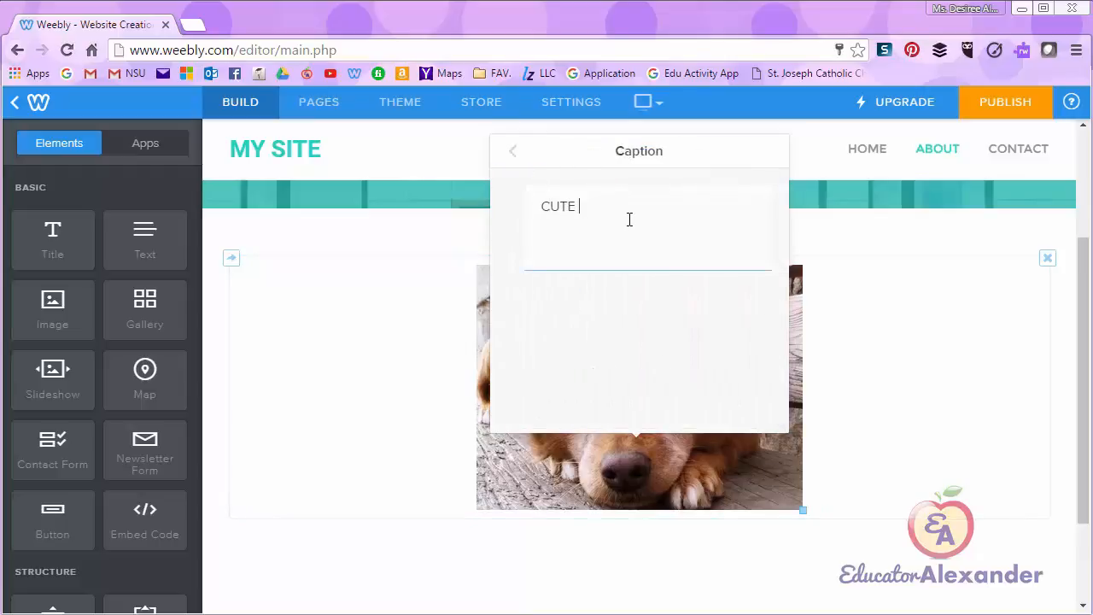
{"action": "left_click", "coordinate": [514, 155]}
Step: Give the dog image a Thick border and set the border color to Black
{"action": "scroll", "coordinate": [761, 394], "scroll_direction": "down", "scroll_amount": 5}
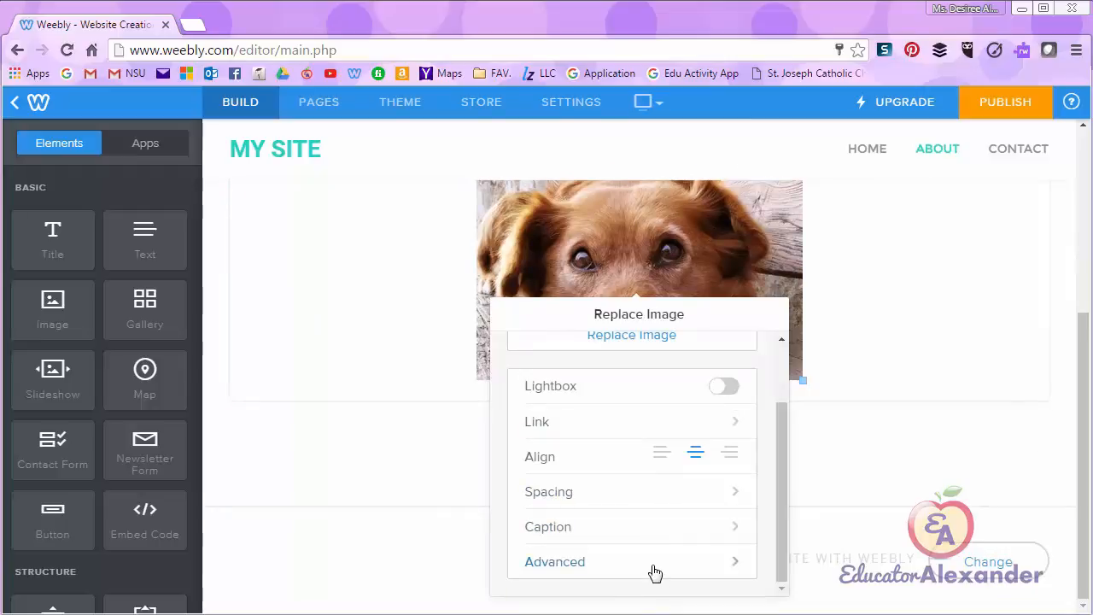
{"action": "left_click", "coordinate": [656, 571]}
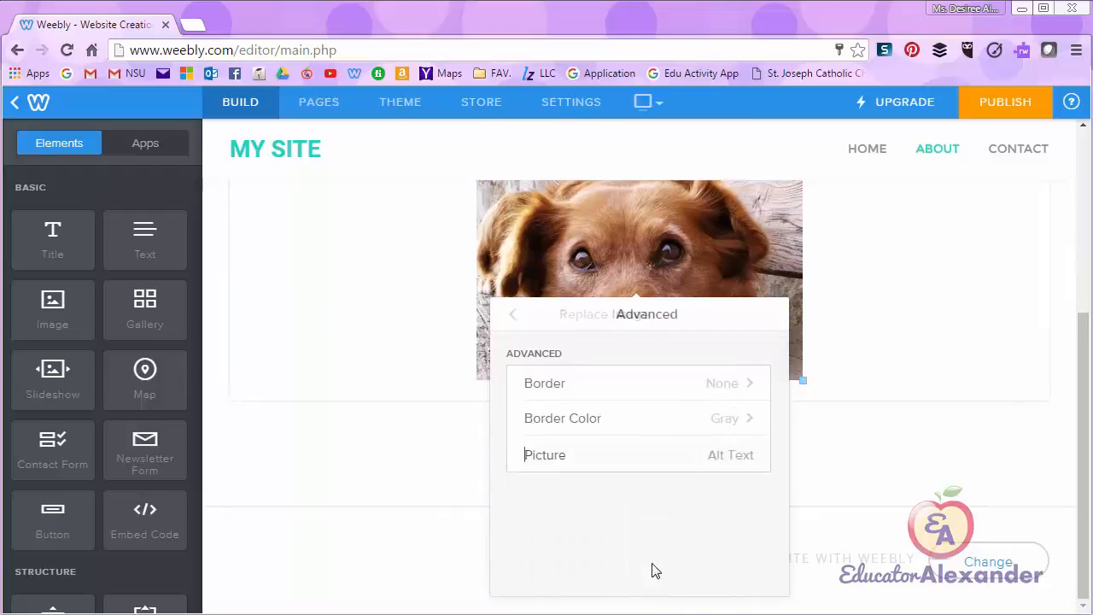
{"action": "left_click", "coordinate": [706, 394]}
{"action": "left_click", "coordinate": [628, 517]}
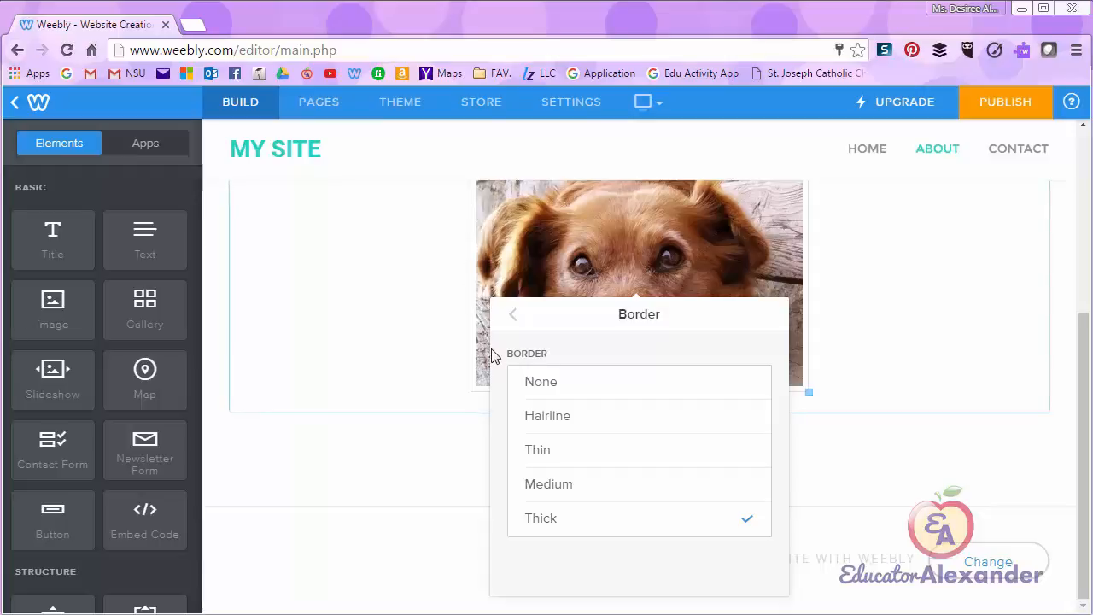
{"action": "left_click", "coordinate": [512, 314]}
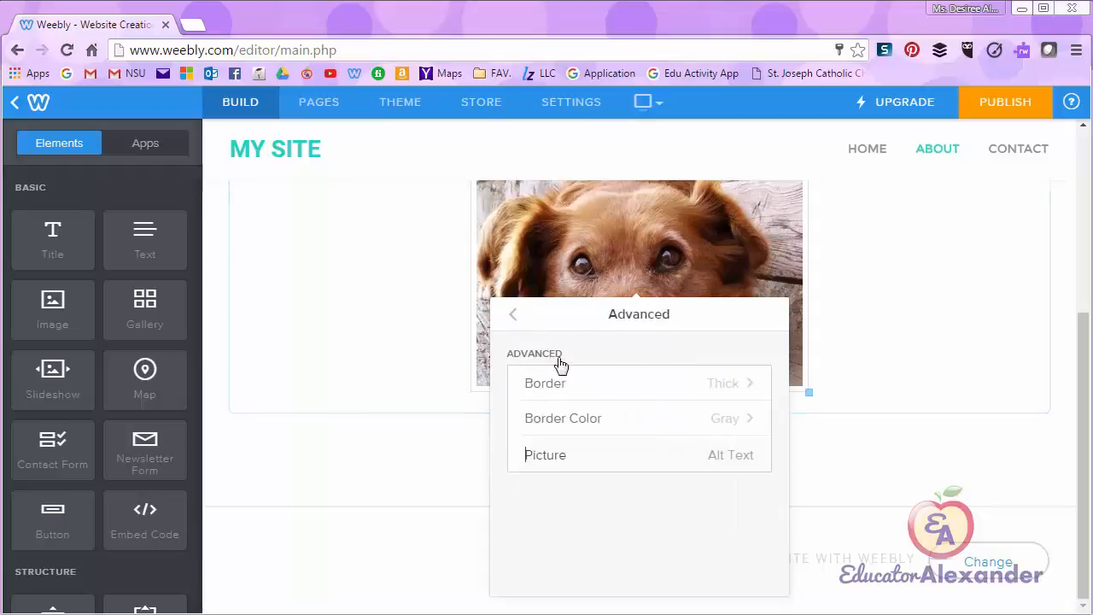
{"action": "left_click", "coordinate": [611, 429]}
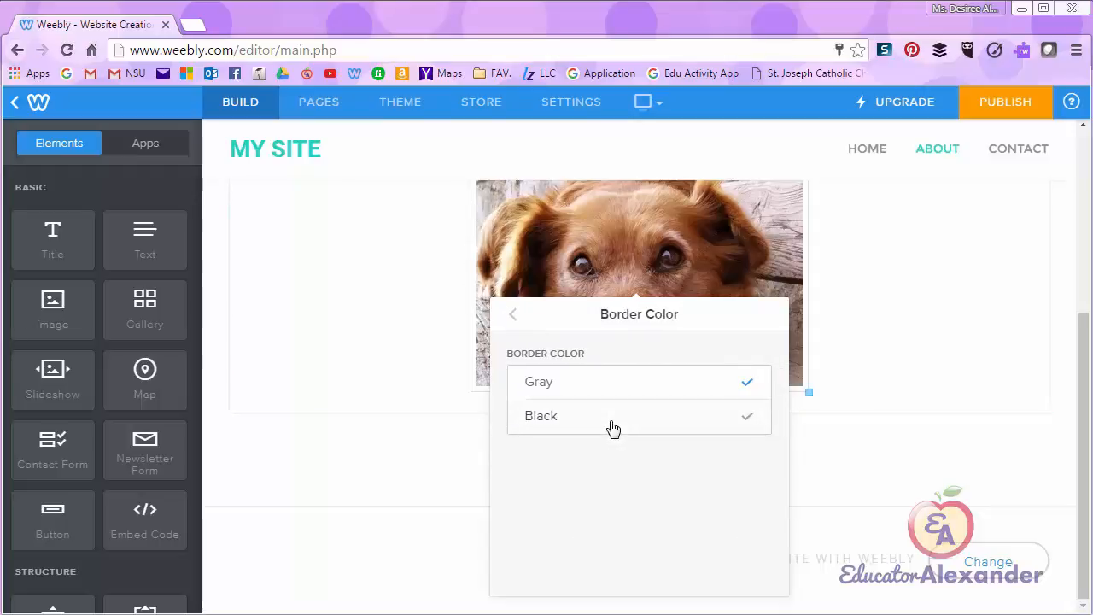
{"action": "left_click", "coordinate": [613, 428]}
{"action": "left_click", "coordinate": [516, 321]}
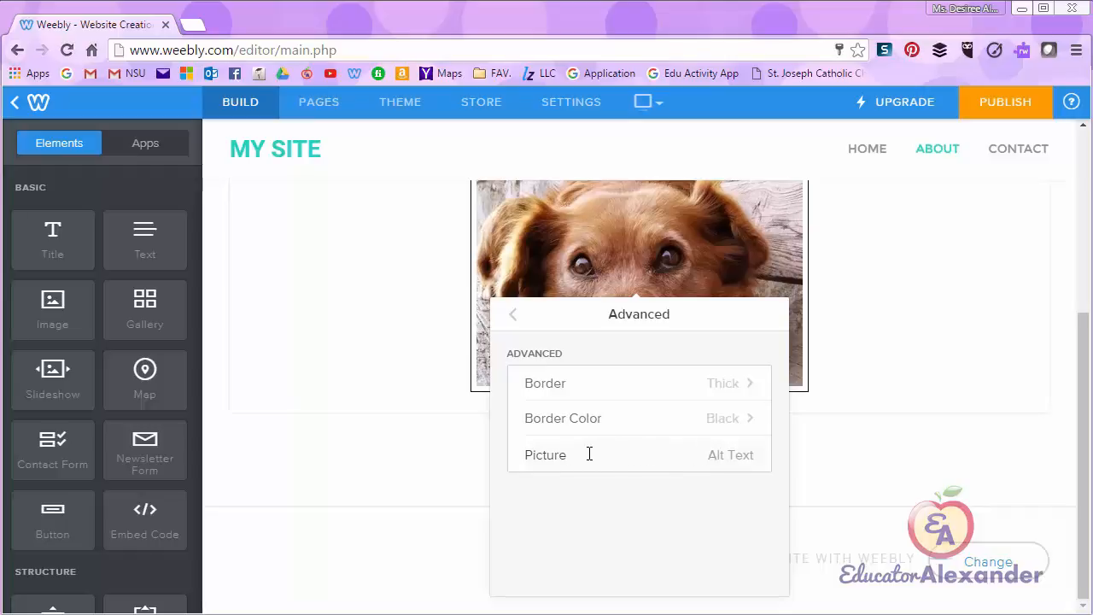
Step: Set the dog image's alt text to DOG and close the image settings
{"action": "left_click_drag", "start_coordinate": [589, 454], "coordinate": [527, 450]}
{"action": "type", "text": "DOG"}
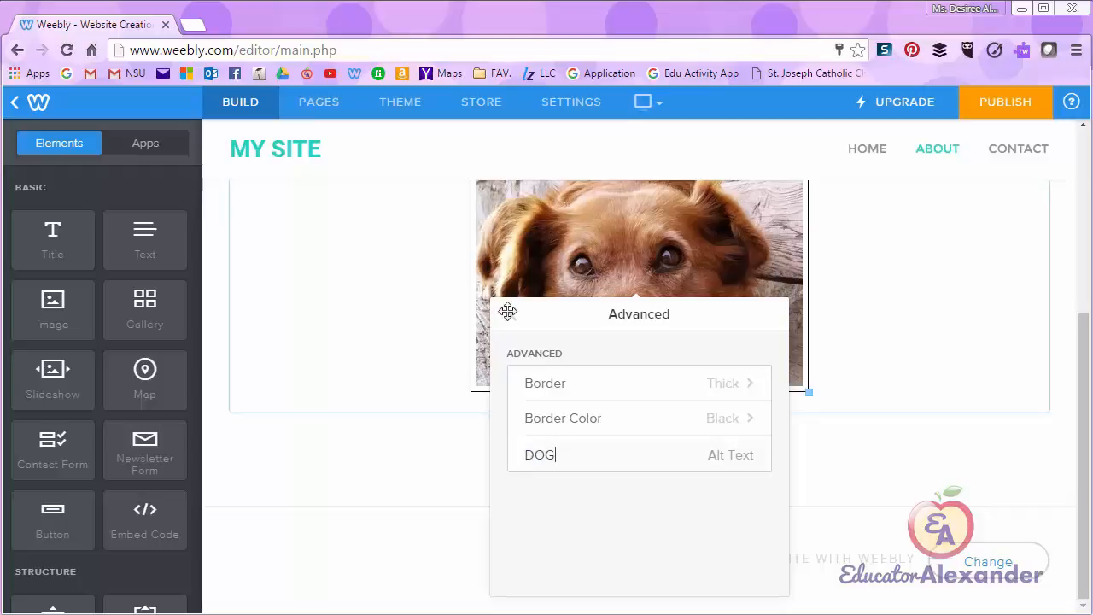
{"action": "left_click", "coordinate": [514, 318]}
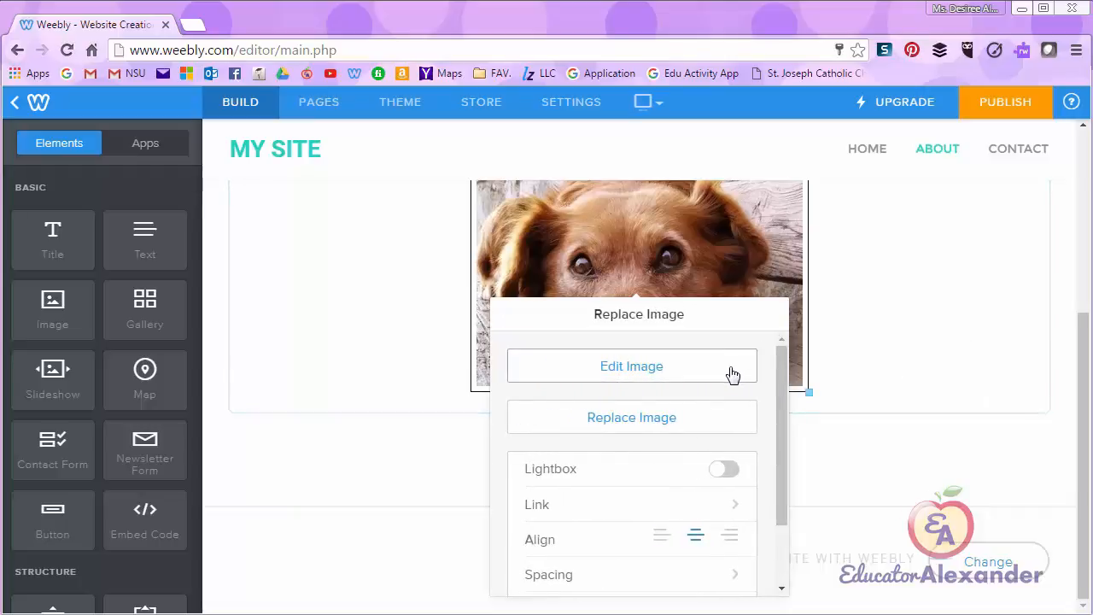
{"action": "scroll", "coordinate": [732, 371], "scroll_direction": "down", "scroll_amount": 1}
{"action": "left_click", "coordinate": [1066, 412]}
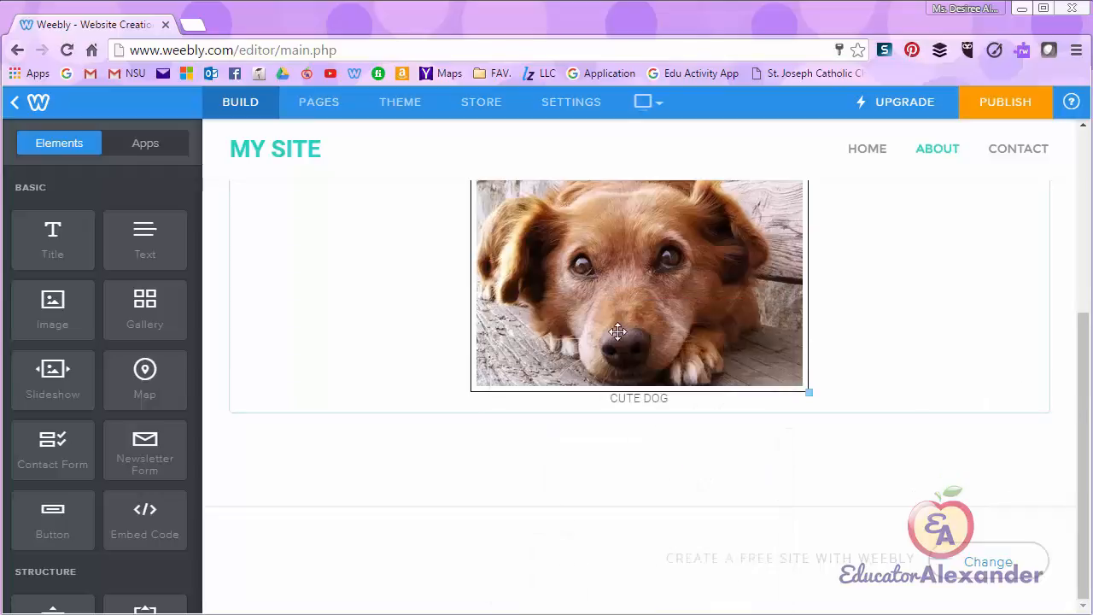
Step: Place a Gallery element beneath the captioned dog photo and center-align the dog photo above it
{"action": "scroll", "coordinate": [621, 529], "scroll_direction": "up", "scroll_amount": 1}
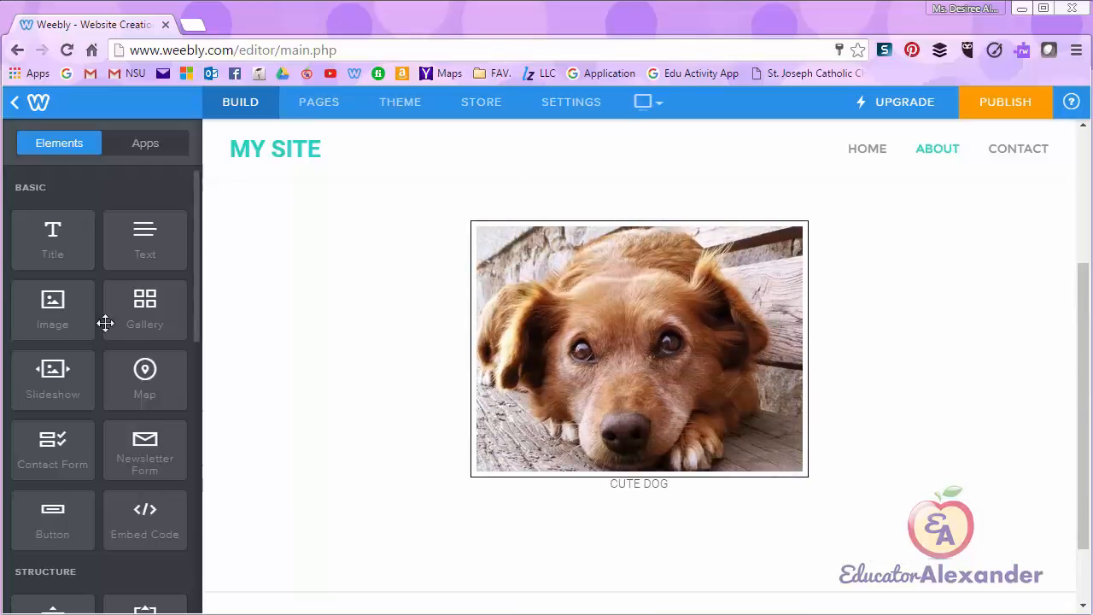
{"action": "left_click_drag", "start_coordinate": [122, 315], "coordinate": [579, 510]}
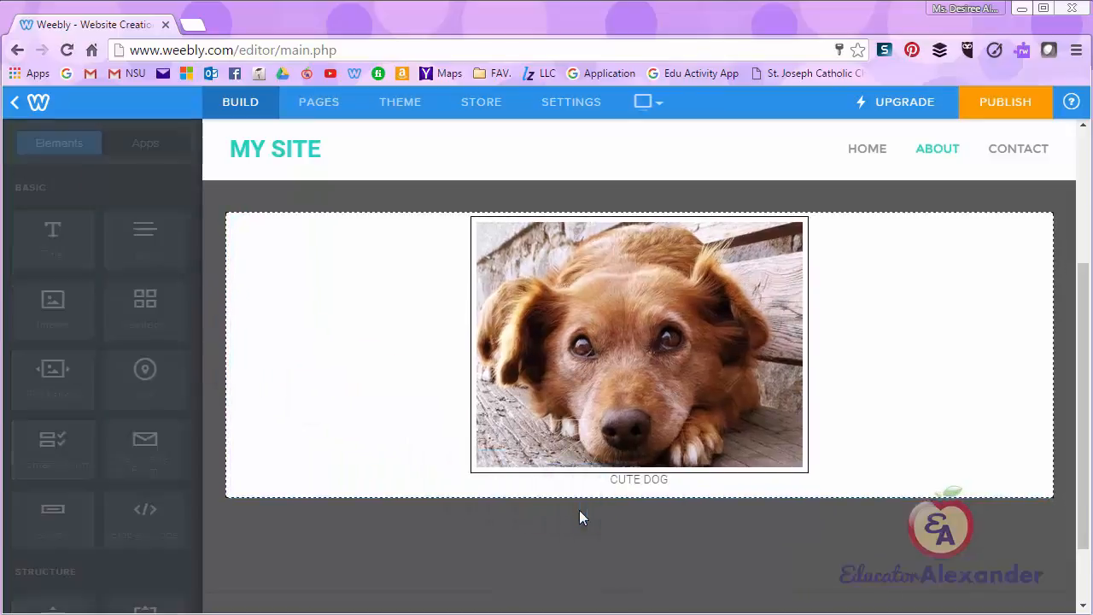
{"action": "scroll", "coordinate": [637, 405], "scroll_direction": "down", "scroll_amount": 1}
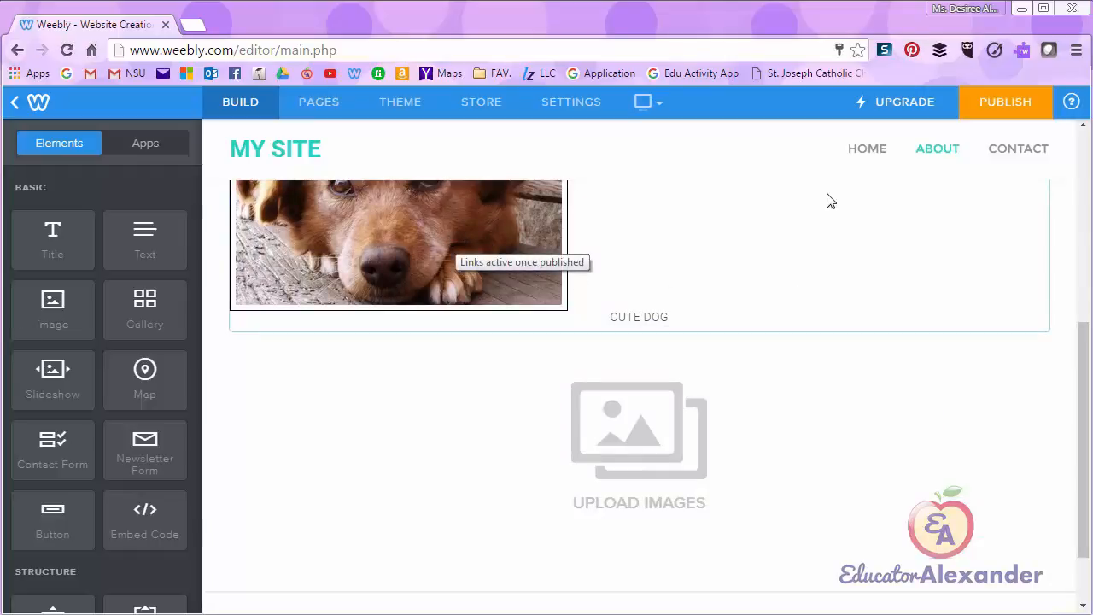
{"action": "left_click", "coordinate": [685, 241]}
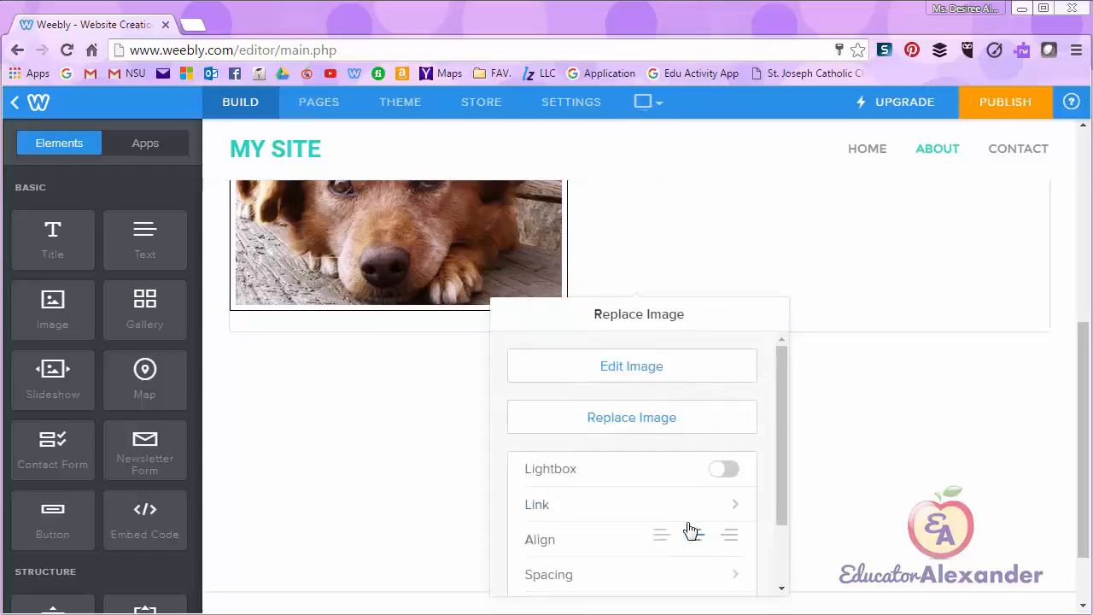
{"action": "left_click", "coordinate": [1062, 442]}
Step: Upload pictures-of-dogs252.jpg, puppies.jpg and the ten-reasons-why-dogs-make-better-pets-than-cats photo to the gallery
{"action": "left_click", "coordinate": [624, 439]}
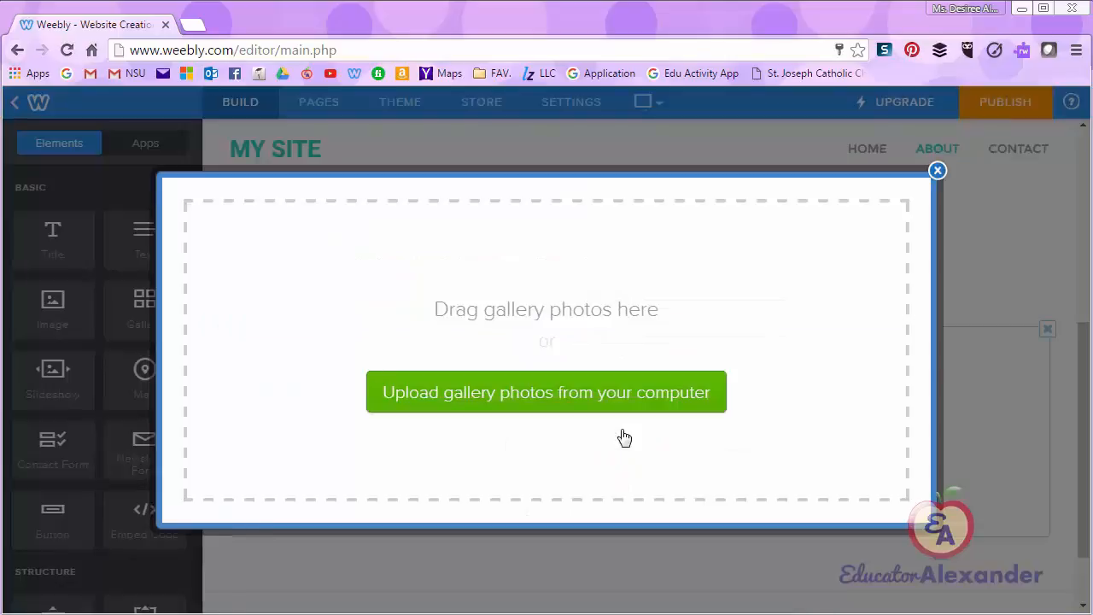
{"action": "left_click", "coordinate": [604, 401]}
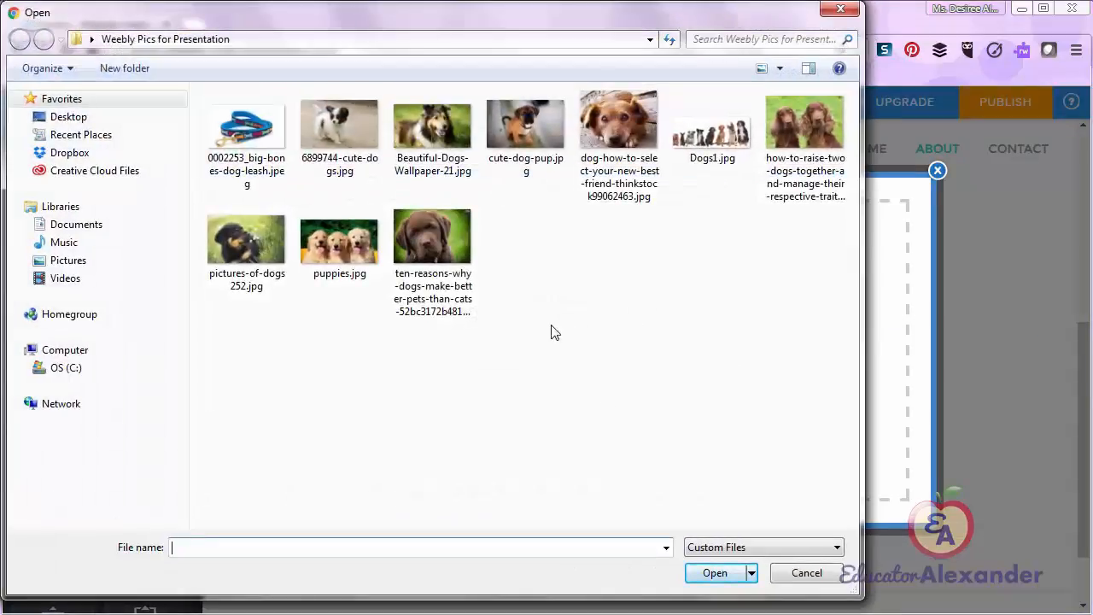
{"action": "left_click_drag", "start_coordinate": [552, 326], "coordinate": [210, 207]}
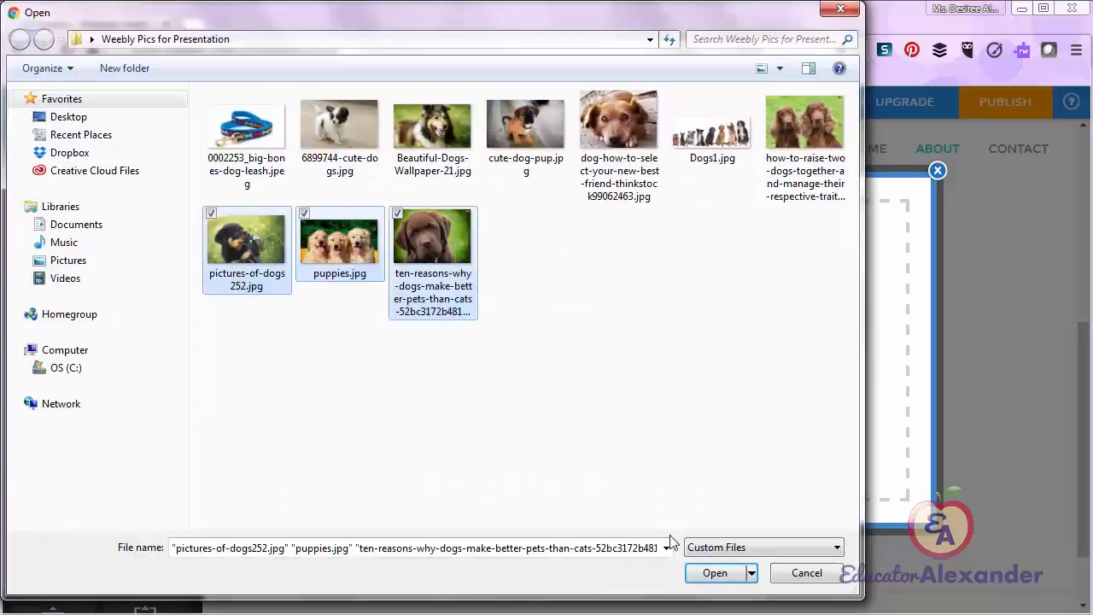
{"action": "left_click", "coordinate": [707, 578]}
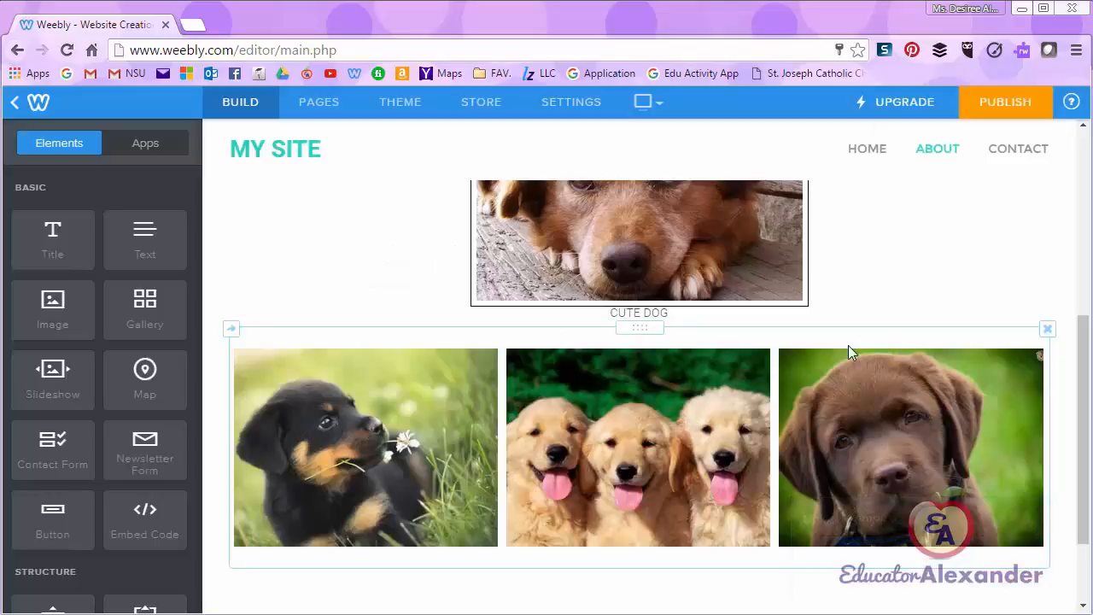
Step: Try the gallery with 2 columns and set it back to 3
{"action": "left_click", "coordinate": [702, 422]}
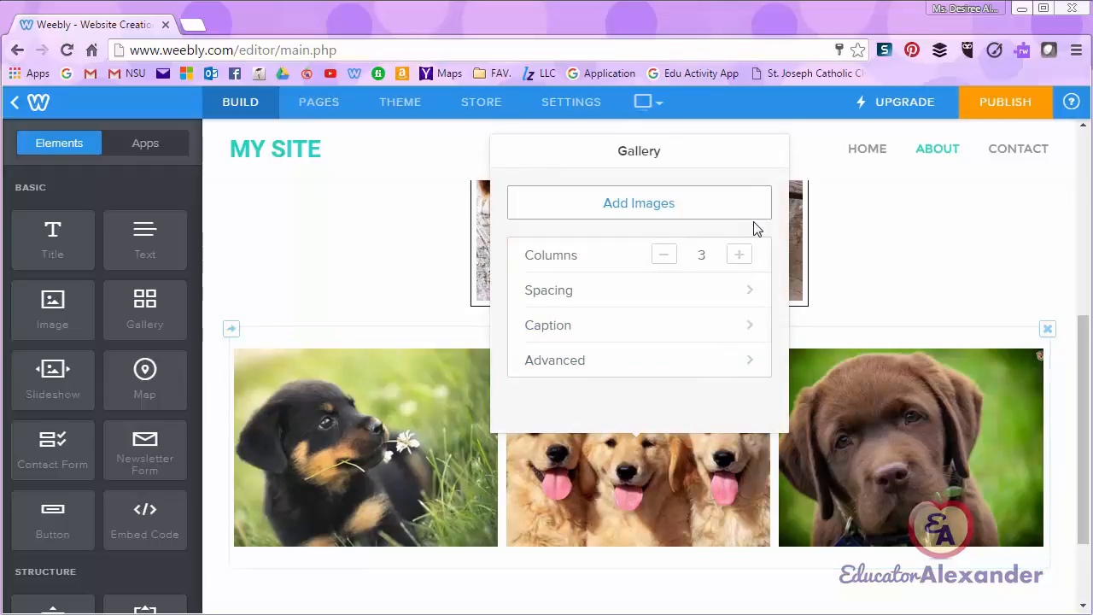
{"action": "left_click", "coordinate": [667, 257]}
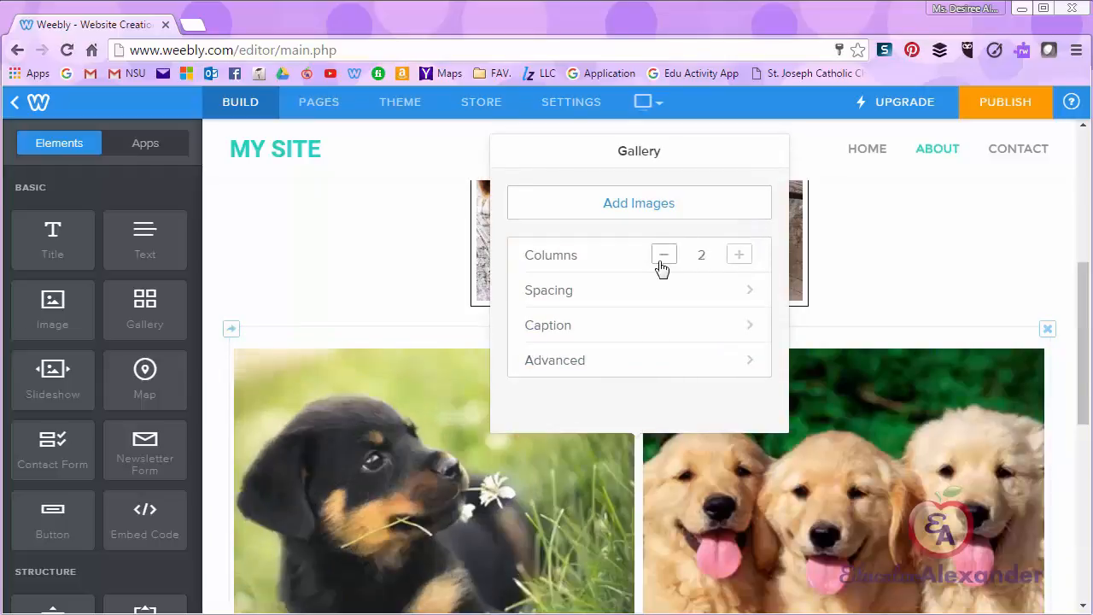
{"action": "left_click", "coordinate": [744, 260]}
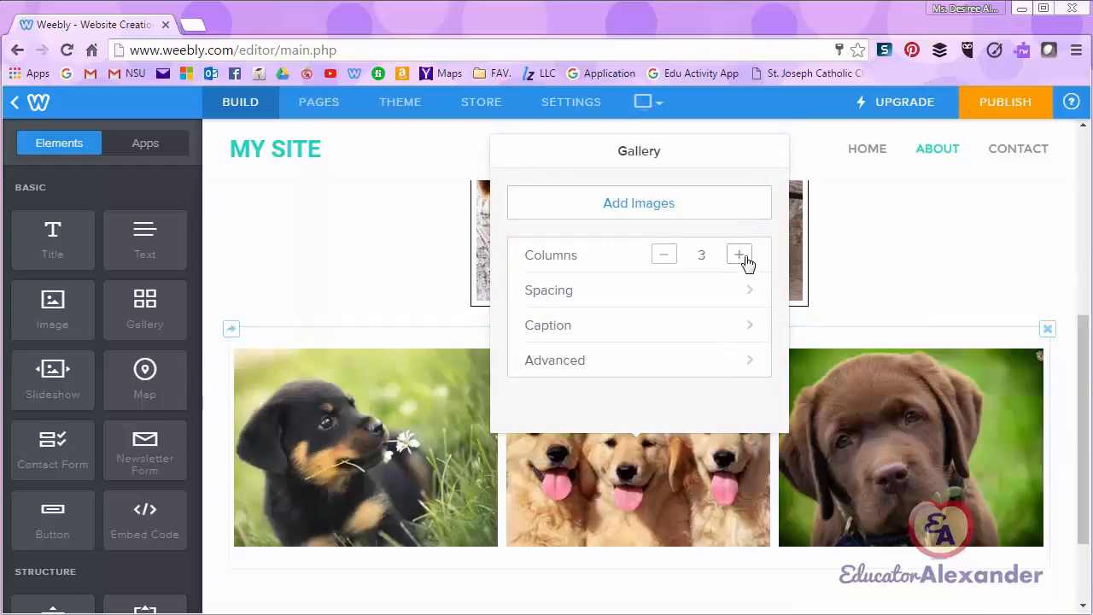
Step: Add the how-to-raise-two-dogs-together photo to the gallery from the computer
{"action": "left_click", "coordinate": [653, 214]}
{"action": "left_click", "coordinate": [602, 388]}
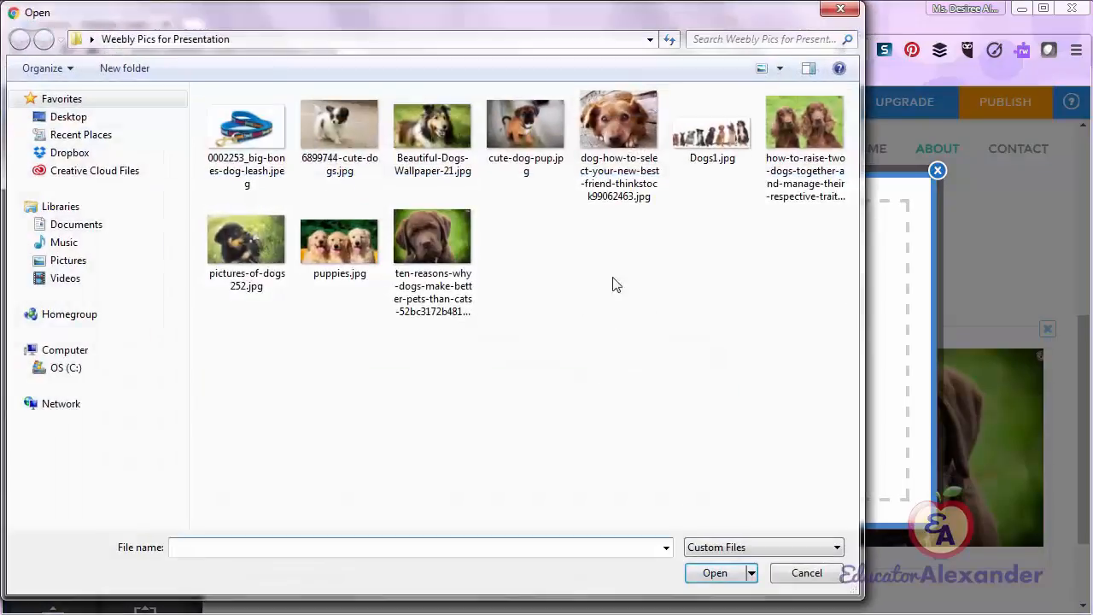
{"action": "double_click", "coordinate": [813, 128]}
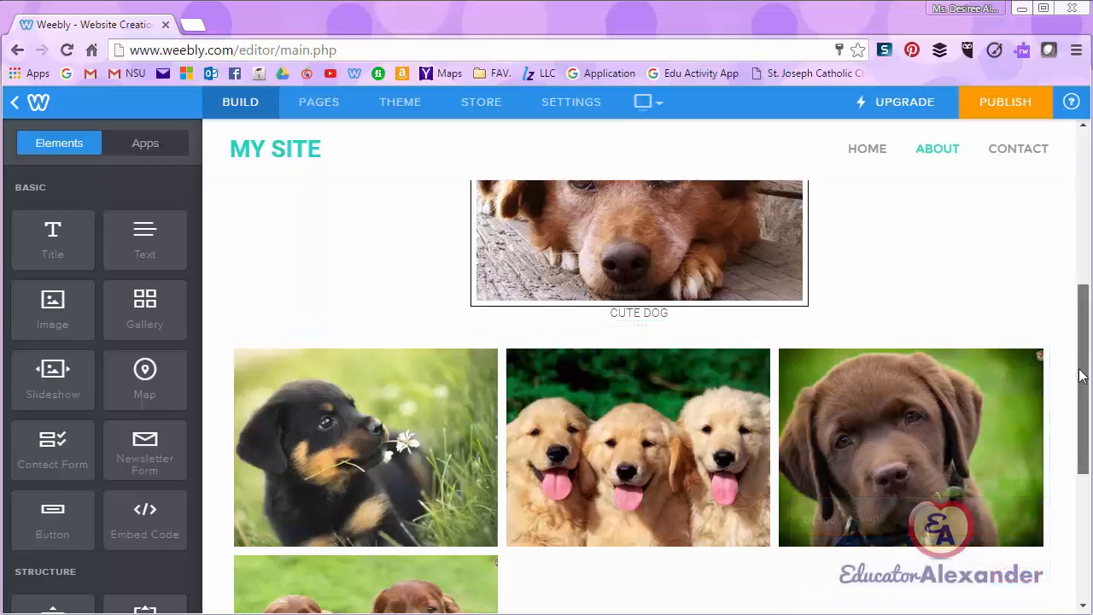
Step: Set the gallery's number of columns to 4
{"action": "scroll", "coordinate": [1079, 370], "scroll_direction": "down", "scroll_amount": 2}
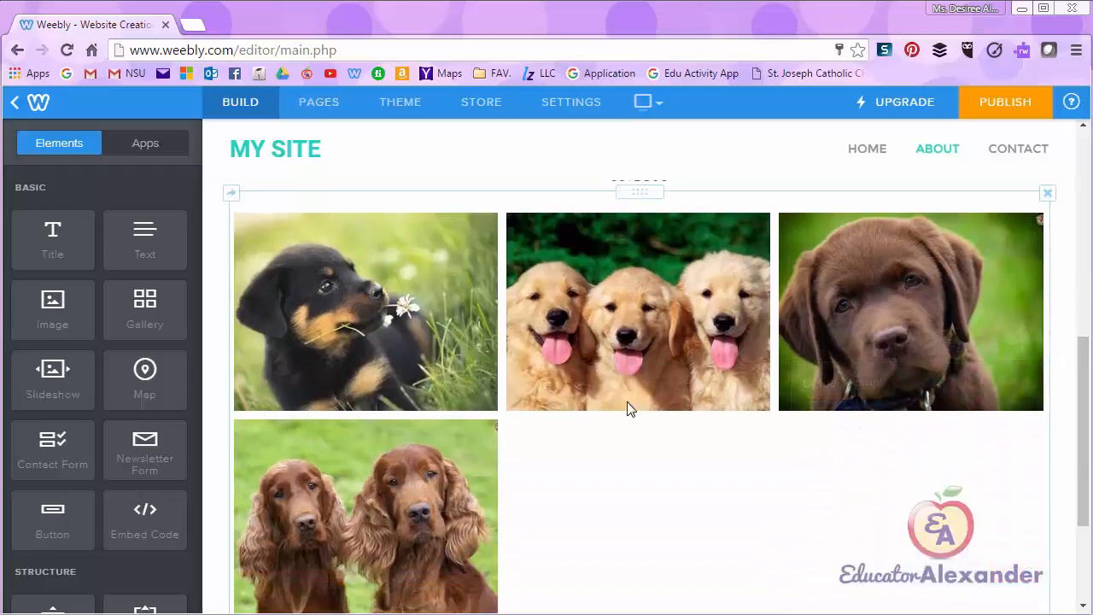
{"action": "left_click", "coordinate": [625, 467]}
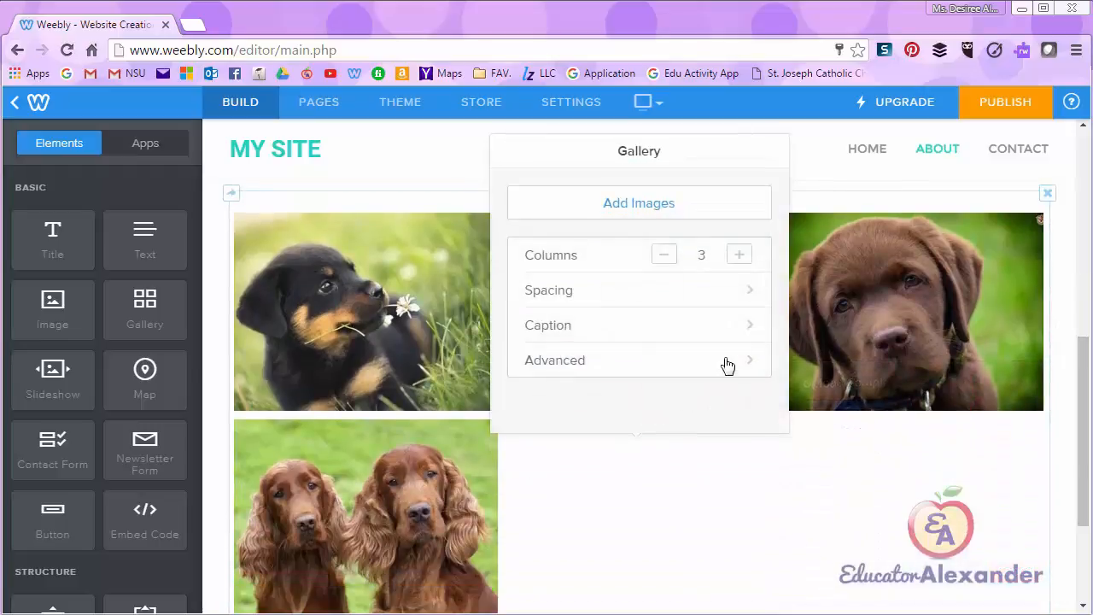
{"action": "left_click", "coordinate": [740, 255]}
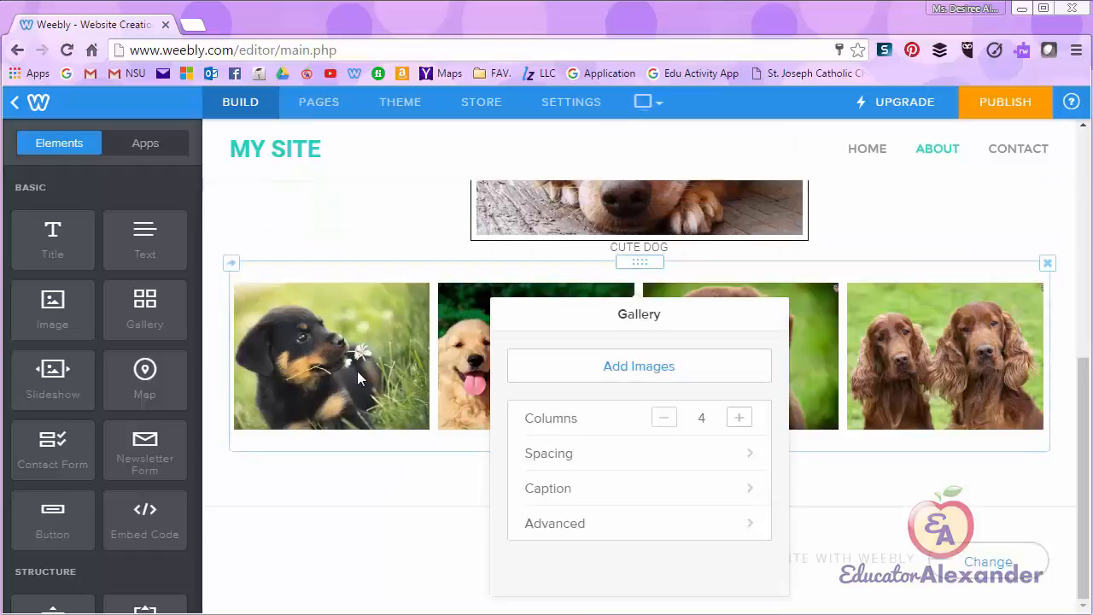
Step: Try the gallery with 2 and 5 columns and return it to 4
{"action": "left_click", "coordinate": [663, 418]}
{"action": "left_click", "coordinate": [663, 418]}
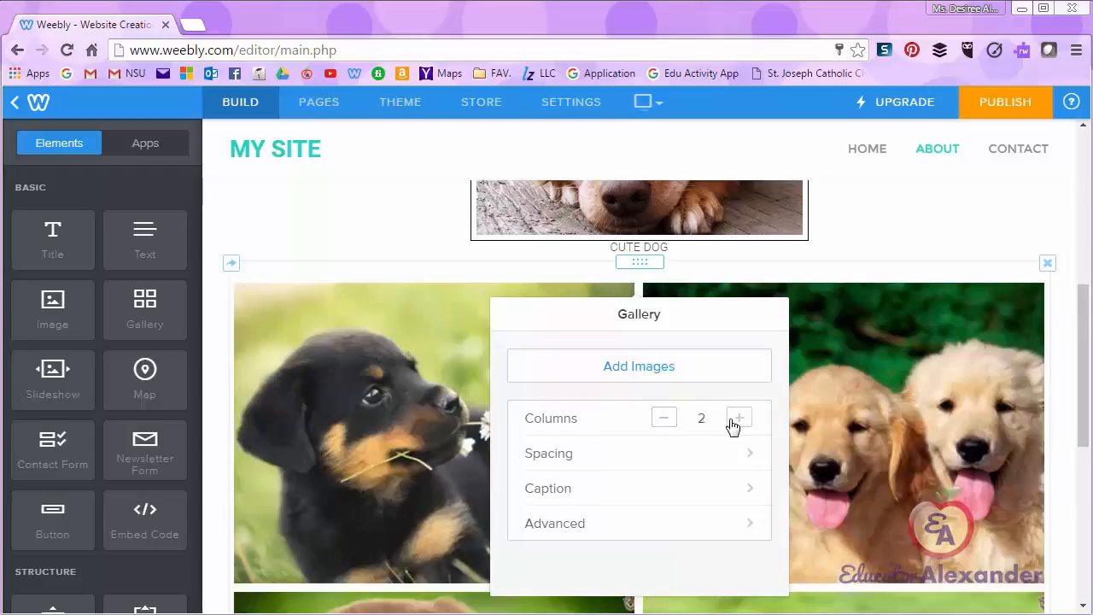
{"action": "left_click", "coordinate": [738, 419]}
{"action": "left_click", "coordinate": [739, 419]}
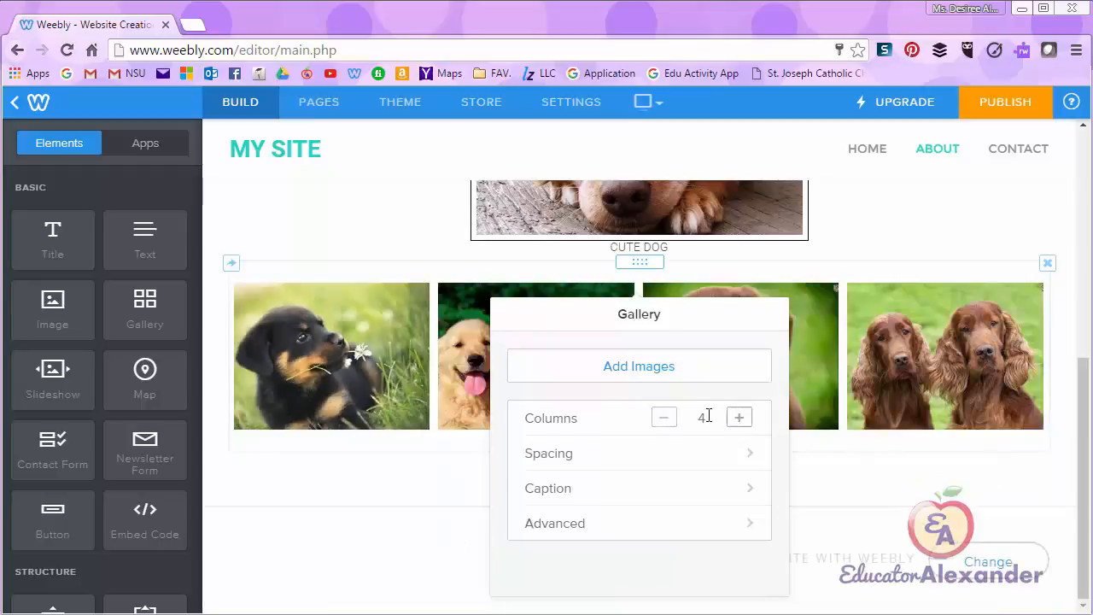
{"action": "left_click", "coordinate": [663, 418]}
{"action": "left_click", "coordinate": [663, 417]}
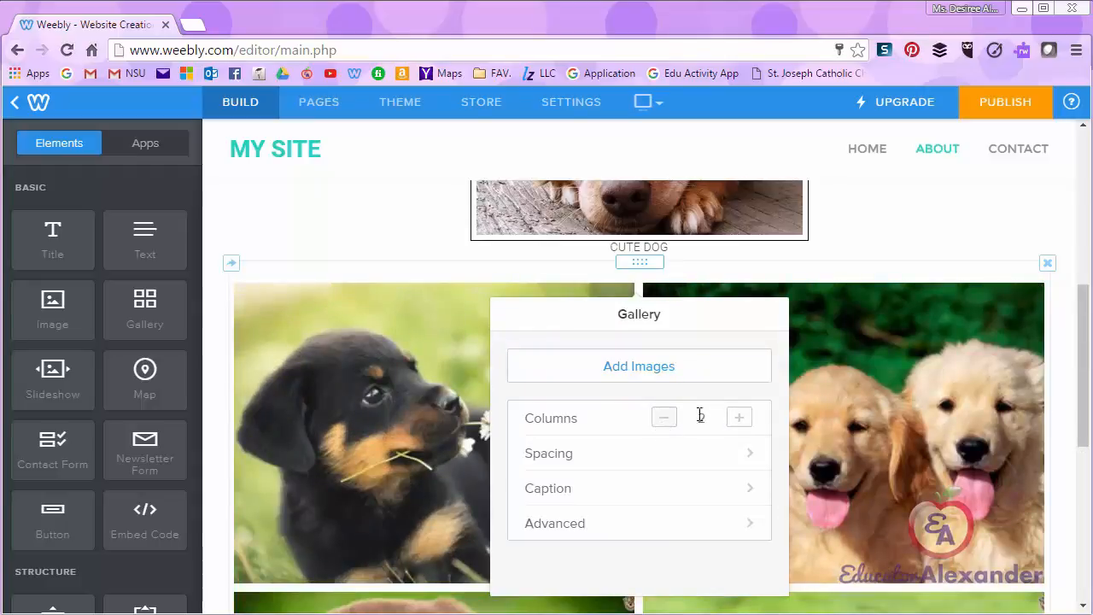
{"action": "left_click", "coordinate": [739, 418]}
{"action": "left_click", "coordinate": [740, 418]}
{"action": "left_click", "coordinate": [740, 418]}
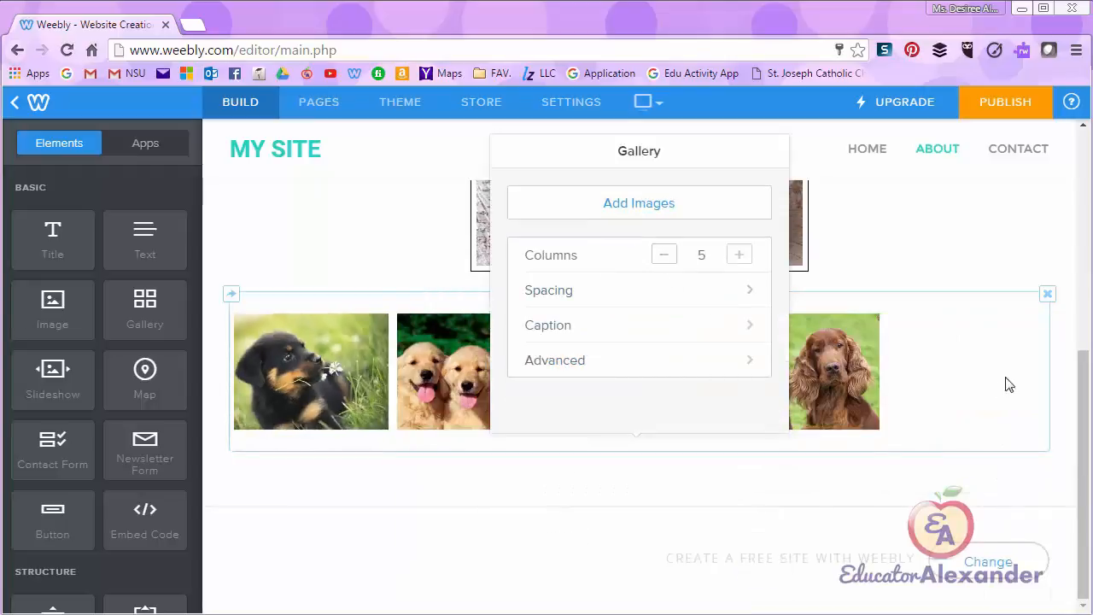
{"action": "left_click", "coordinate": [664, 258]}
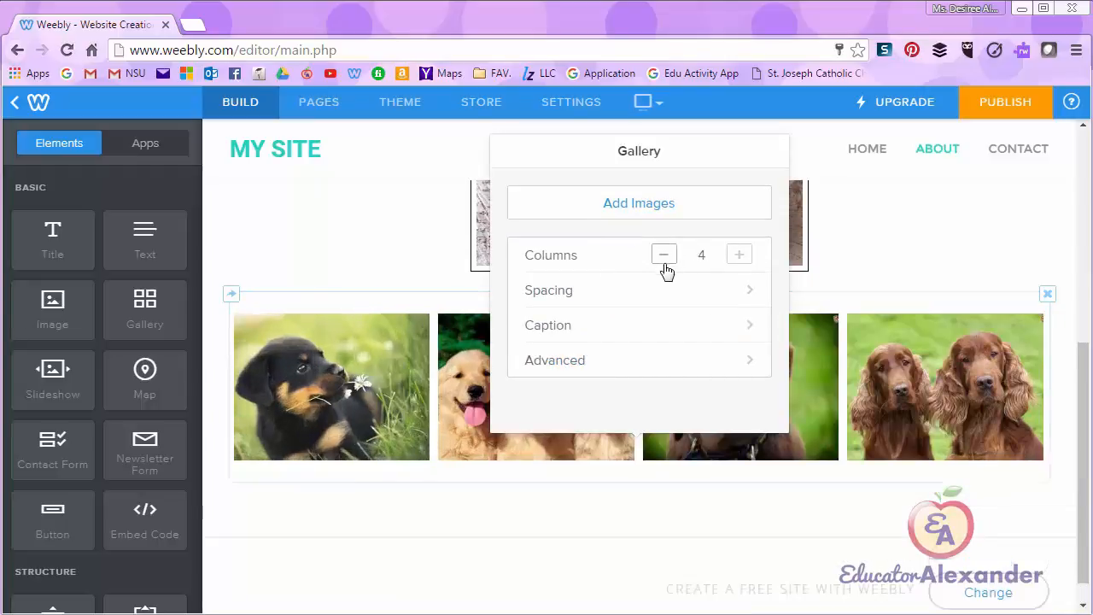
Step: Examine the gallery's spacing, caption and advanced settings
{"action": "left_click", "coordinate": [653, 301]}
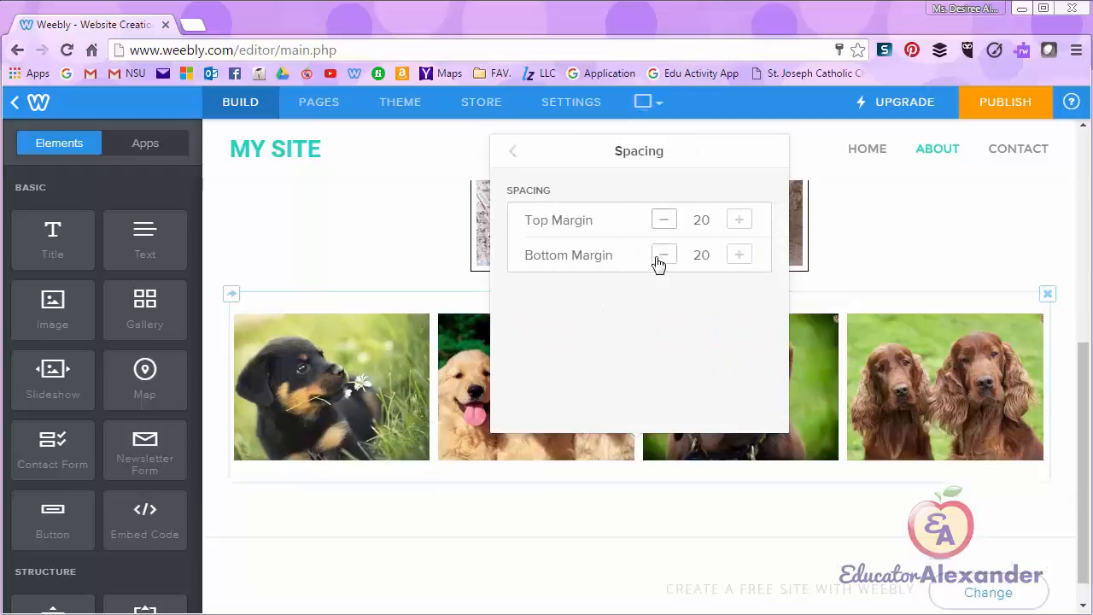
{"action": "left_click", "coordinate": [513, 154]}
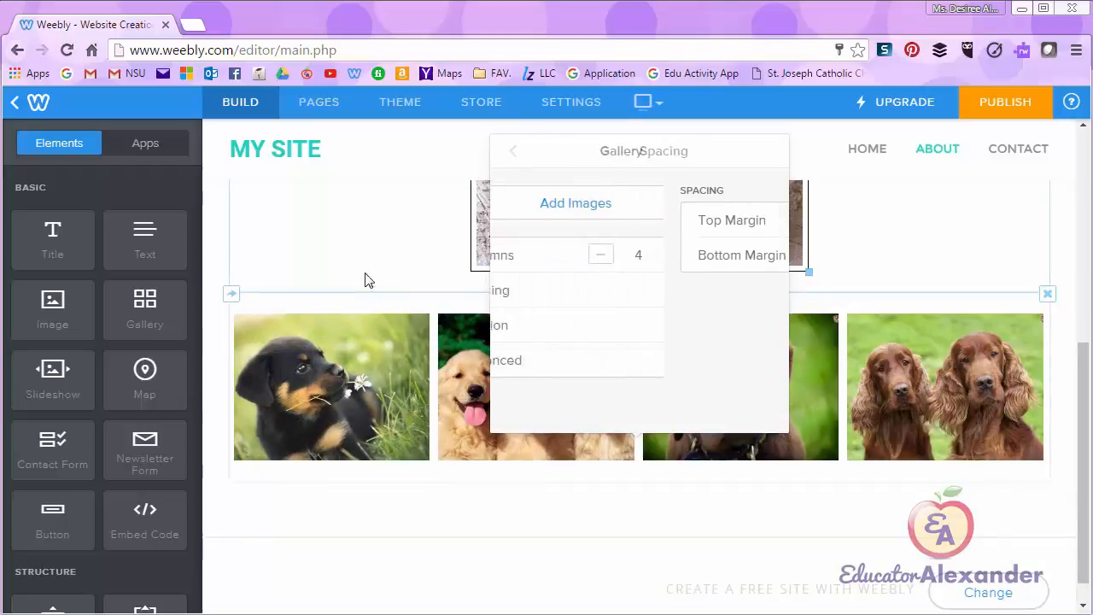
{"action": "left_click", "coordinate": [661, 328]}
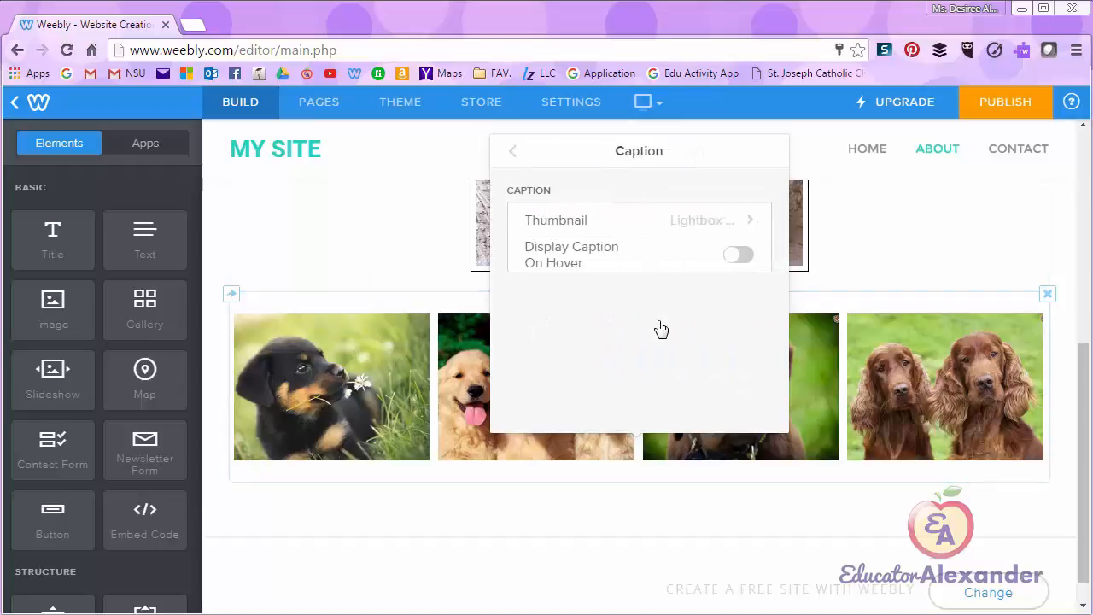
{"action": "left_click", "coordinate": [509, 152]}
{"action": "left_click", "coordinate": [584, 369]}
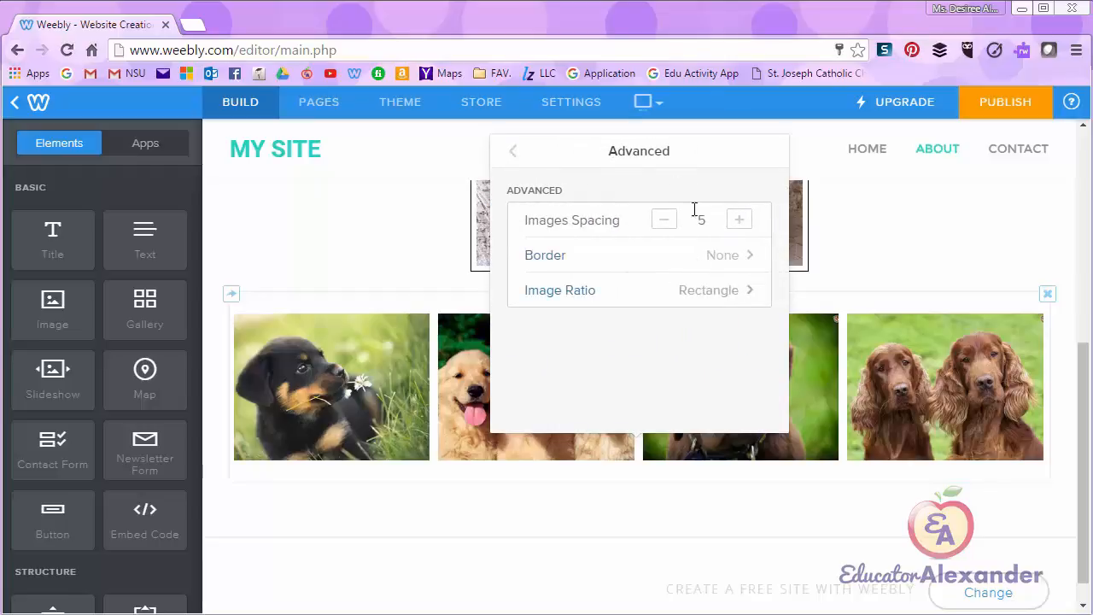
{"action": "left_click", "coordinate": [512, 152]}
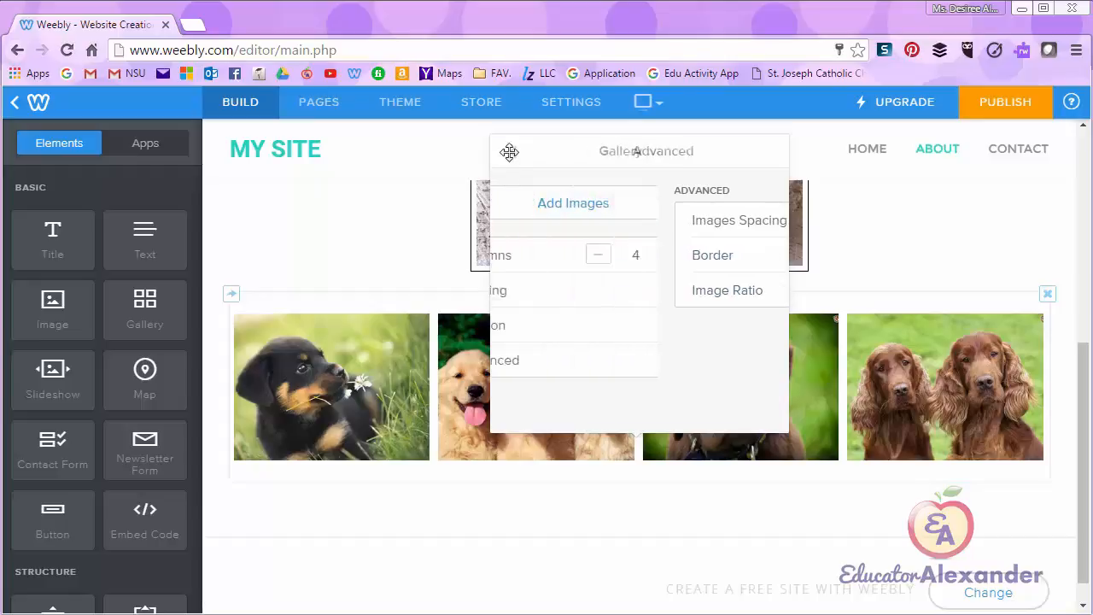
Step: Try Display Caption On Hover for the gallery and switch it back off
{"action": "left_click", "coordinate": [621, 341]}
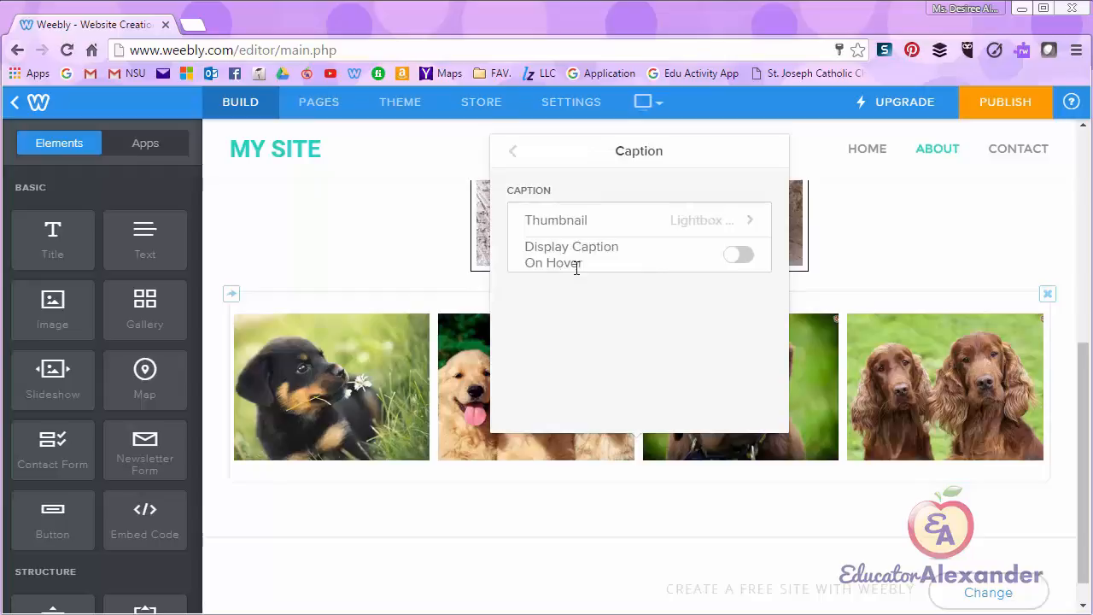
{"action": "left_click", "coordinate": [740, 258]}
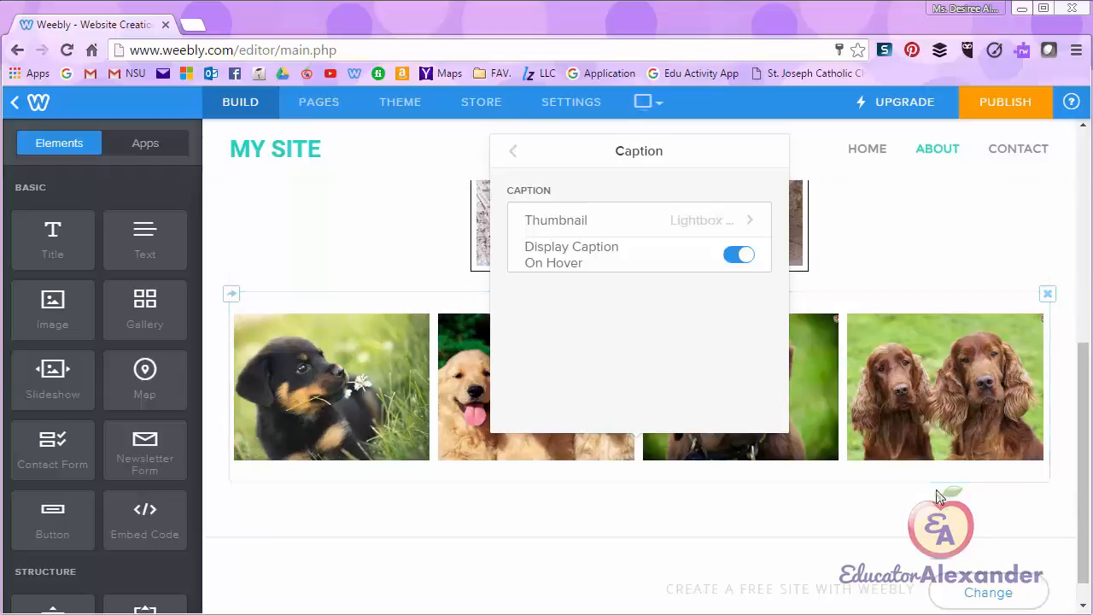
{"action": "left_click", "coordinate": [732, 260]}
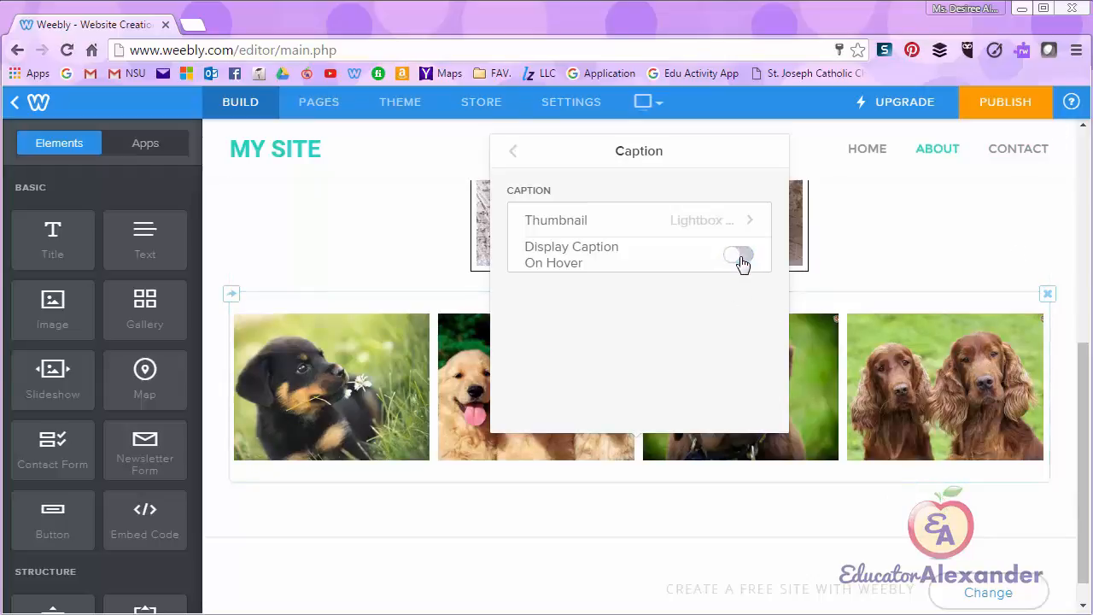
{"action": "left_click", "coordinate": [513, 152]}
Step: Add a Slideshow element below the gallery with the Thumbnails on Bottom style
{"action": "mouse_move", "coordinate": [259, 193]}
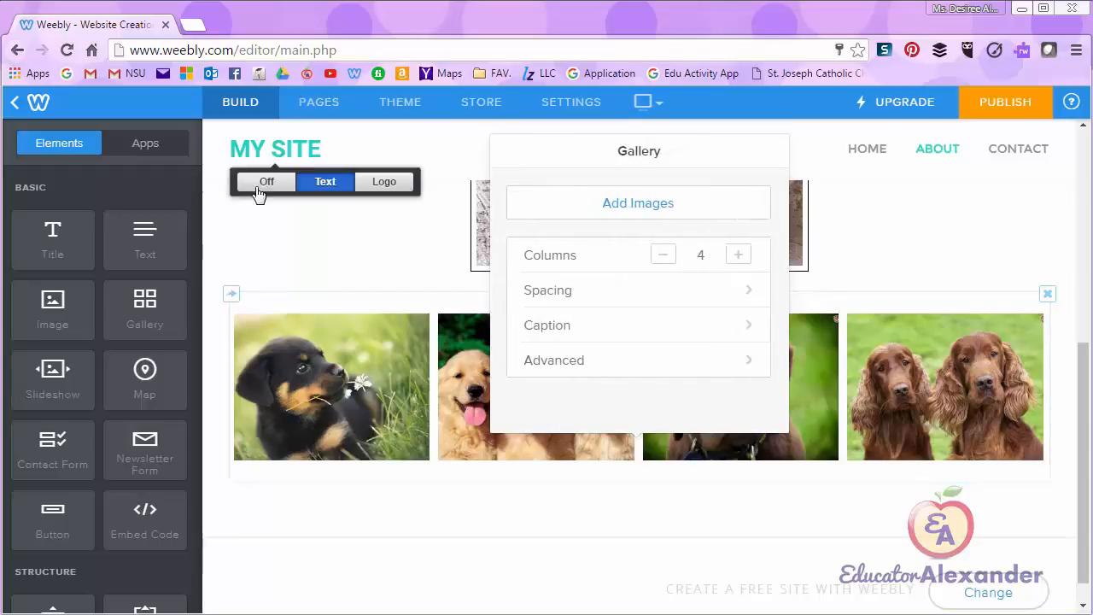
{"action": "left_click_drag", "start_coordinate": [53, 383], "coordinate": [643, 491]}
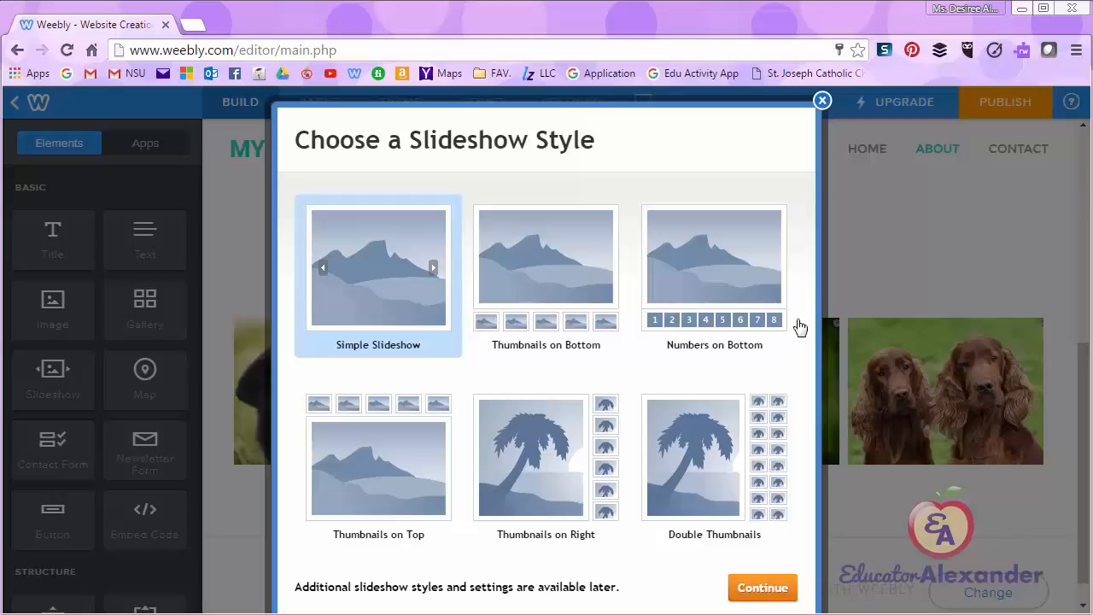
{"action": "left_click", "coordinate": [538, 259]}
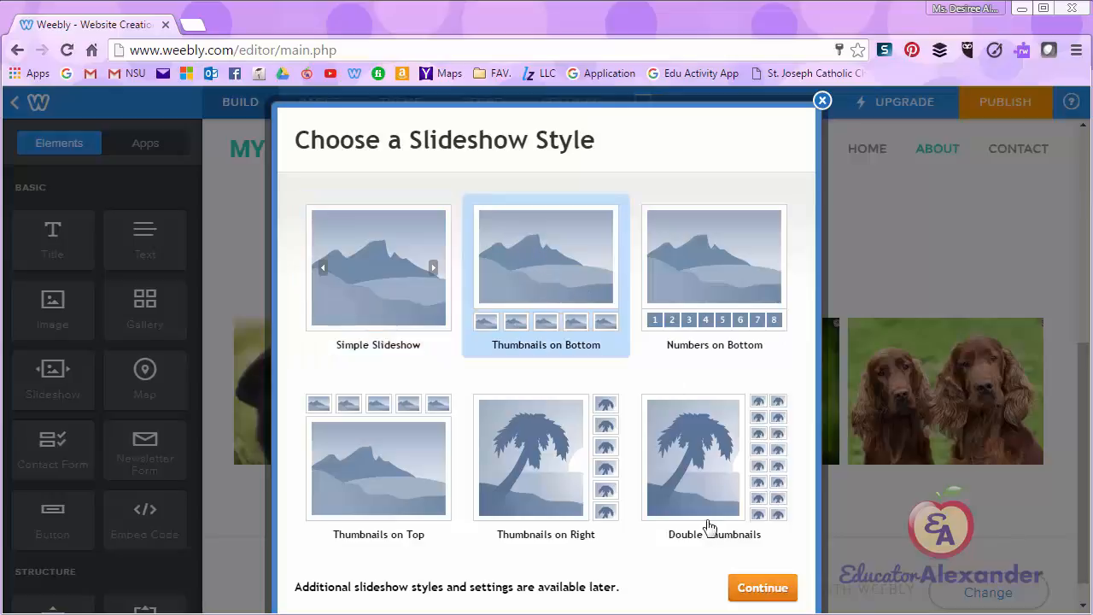
{"action": "left_click", "coordinate": [763, 596]}
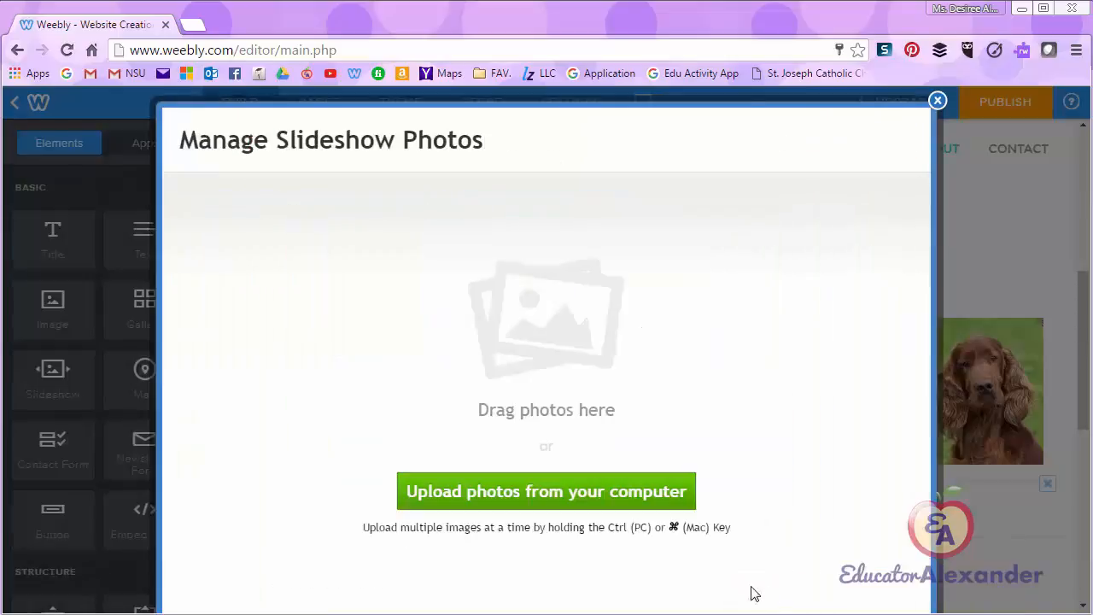
Step: Upload 6899744-cute-dogs.jpg, Beautiful-Dogs-Wallpaper-21.jpg and cute-dog-pup.jpg to the slideshow
{"action": "left_click", "coordinate": [613, 503]}
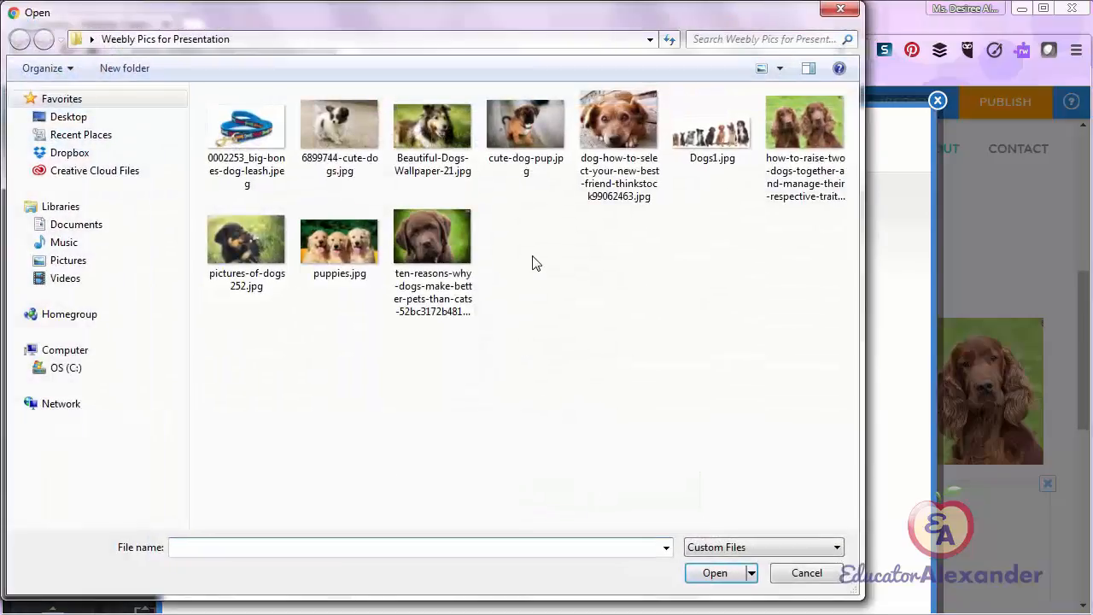
{"action": "left_click_drag", "start_coordinate": [527, 188], "coordinate": [325, 111]}
{"action": "left_click", "coordinate": [718, 576]}
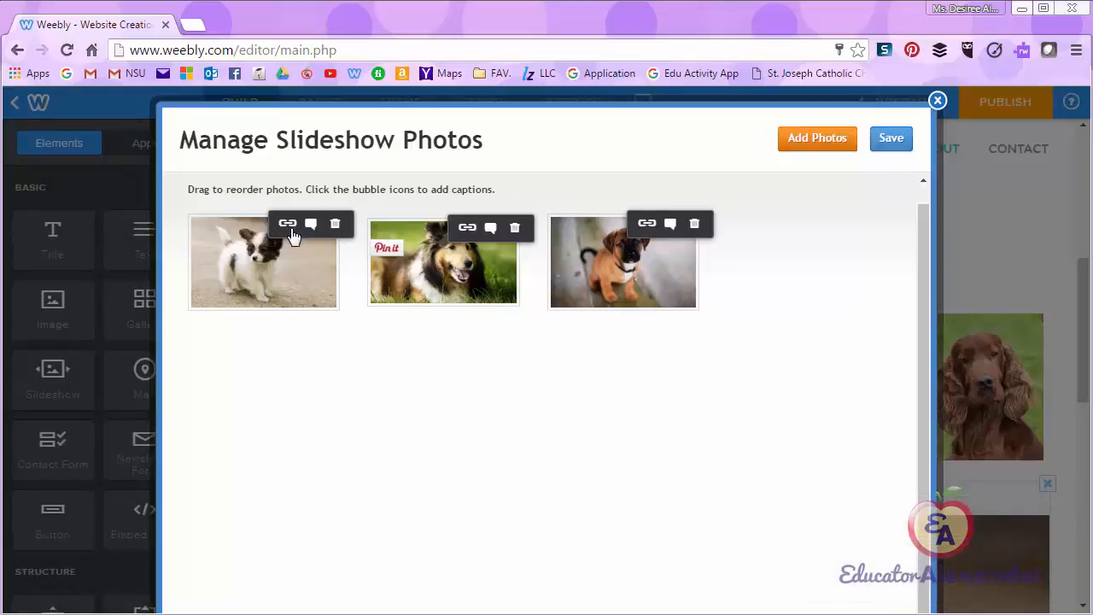
Step: Examine the link and caption options of the slideshow's first photo without changing them
{"action": "left_click", "coordinate": [287, 226]}
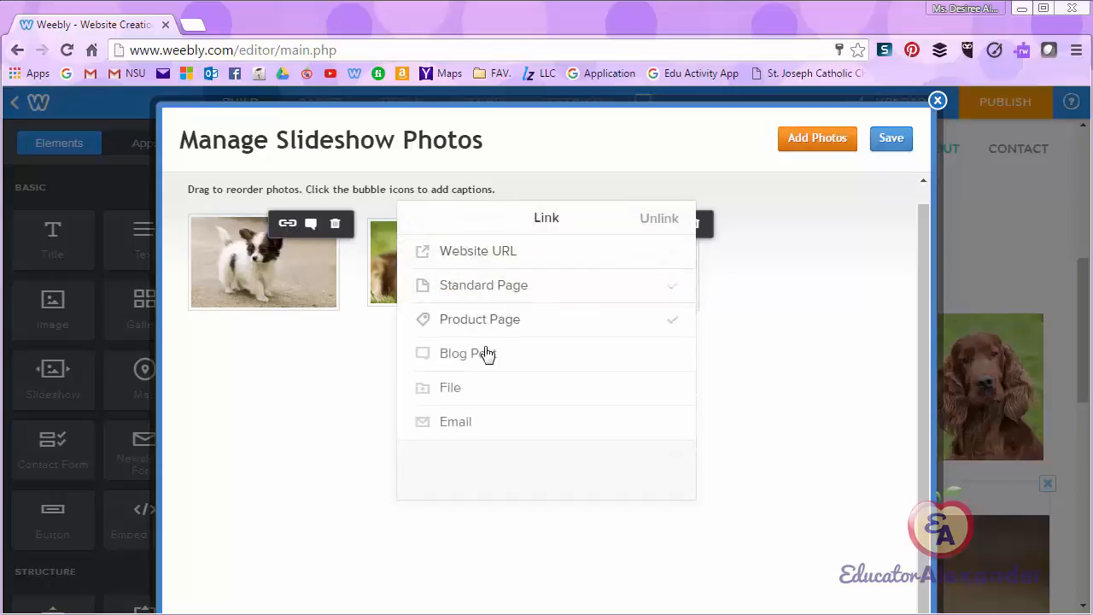
{"action": "left_click", "coordinate": [312, 226]}
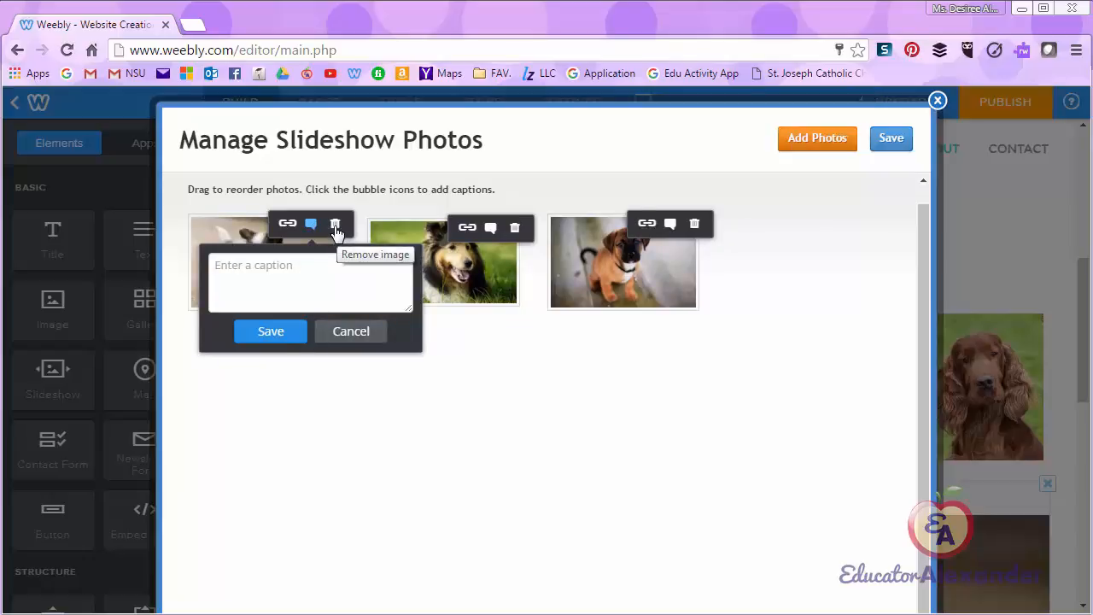
{"action": "left_click", "coordinate": [346, 335]}
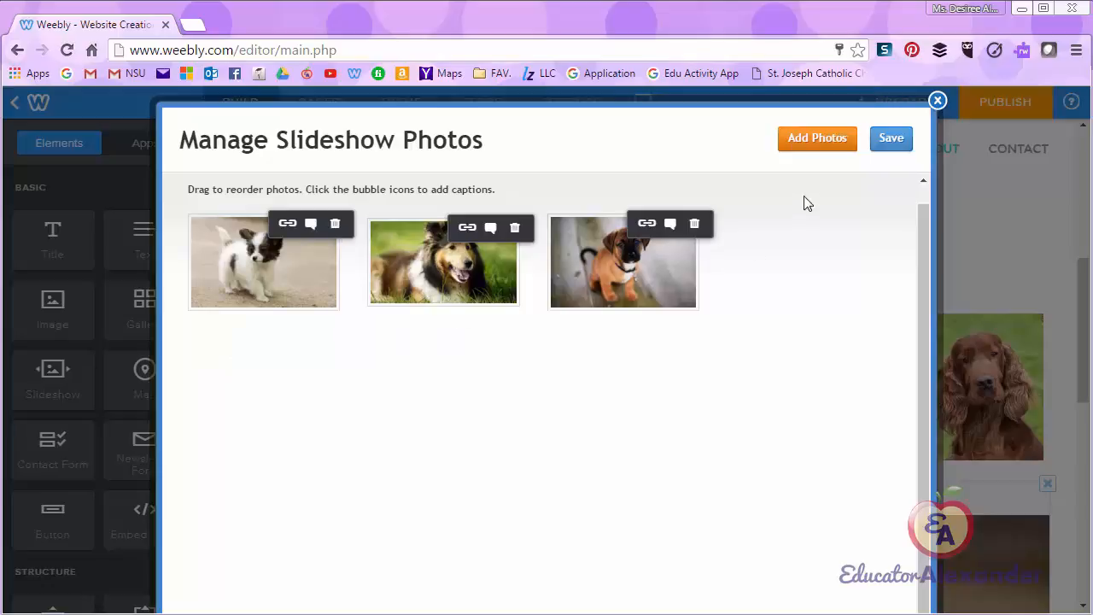
Step: Save the slideshow photos and view the slideshow with its thumbnails on the page
{"action": "left_click", "coordinate": [888, 139]}
{"action": "scroll", "coordinate": [1013, 371], "scroll_direction": "down", "scroll_amount": 4}
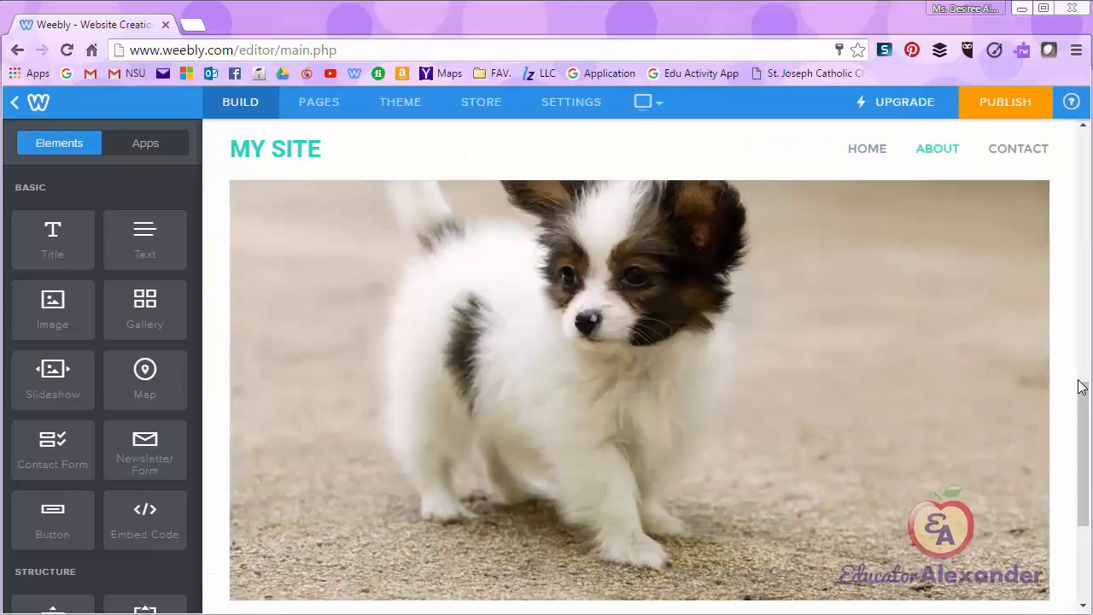
{"action": "scroll", "coordinate": [1081, 385], "scroll_direction": "down", "scroll_amount": 2}
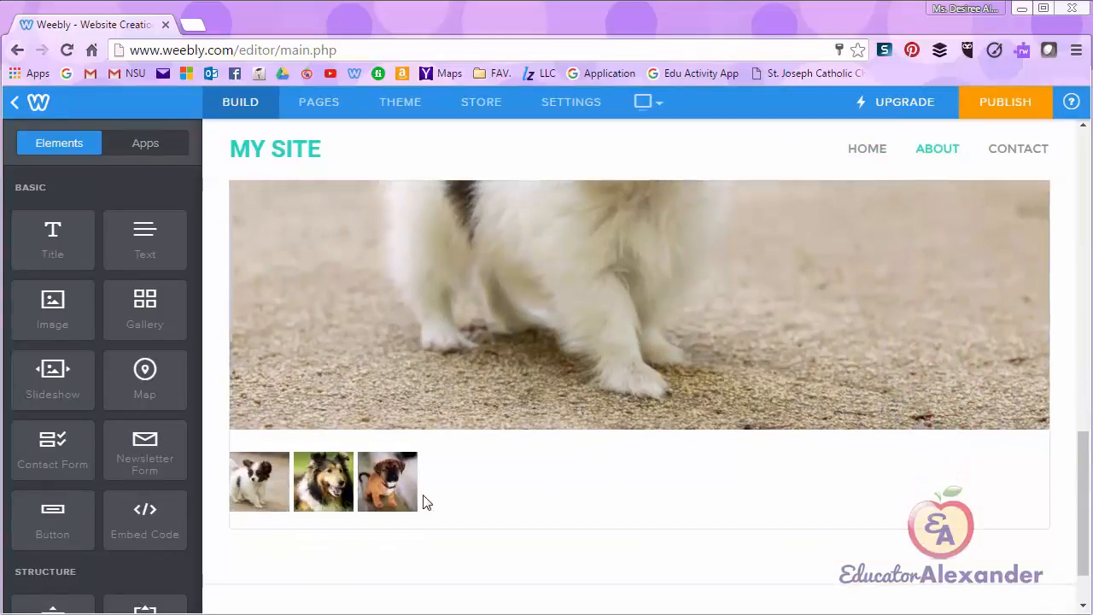
{"action": "scroll", "coordinate": [525, 493], "scroll_direction": "up", "scroll_amount": 3}
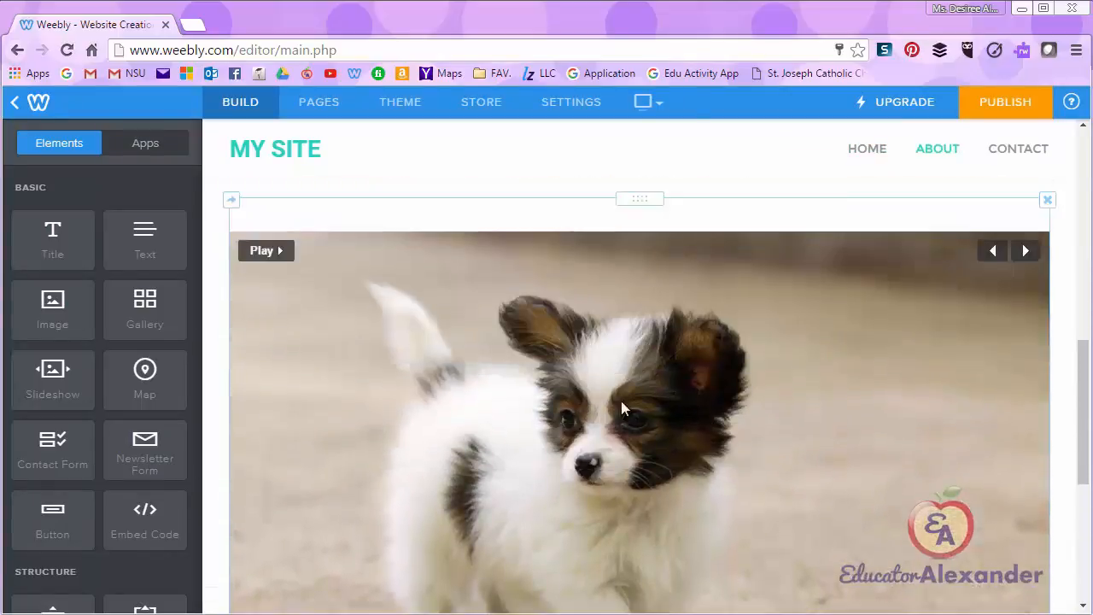
Step: Examine the slideshow's transition style, navigation and speed settings
{"action": "left_click", "coordinate": [693, 362]}
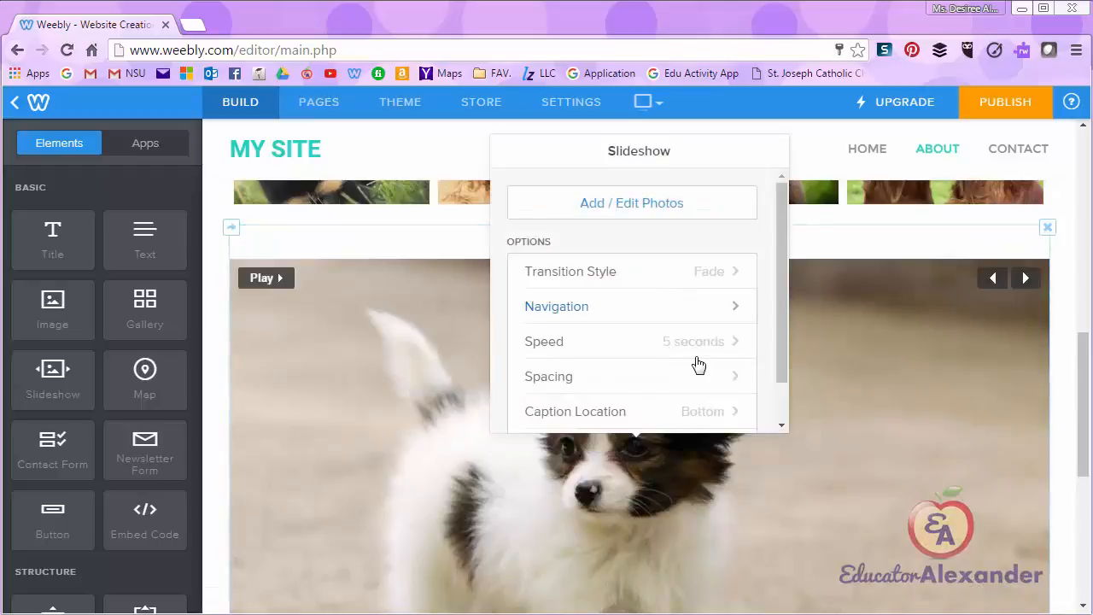
{"action": "mouse_move", "coordinate": [780, 196]}
{"action": "left_mouse_down"}
{"action": "mouse_move", "coordinate": [778, 242]}
{"action": "mouse_move", "coordinate": [776, 203]}
{"action": "left_mouse_up"}
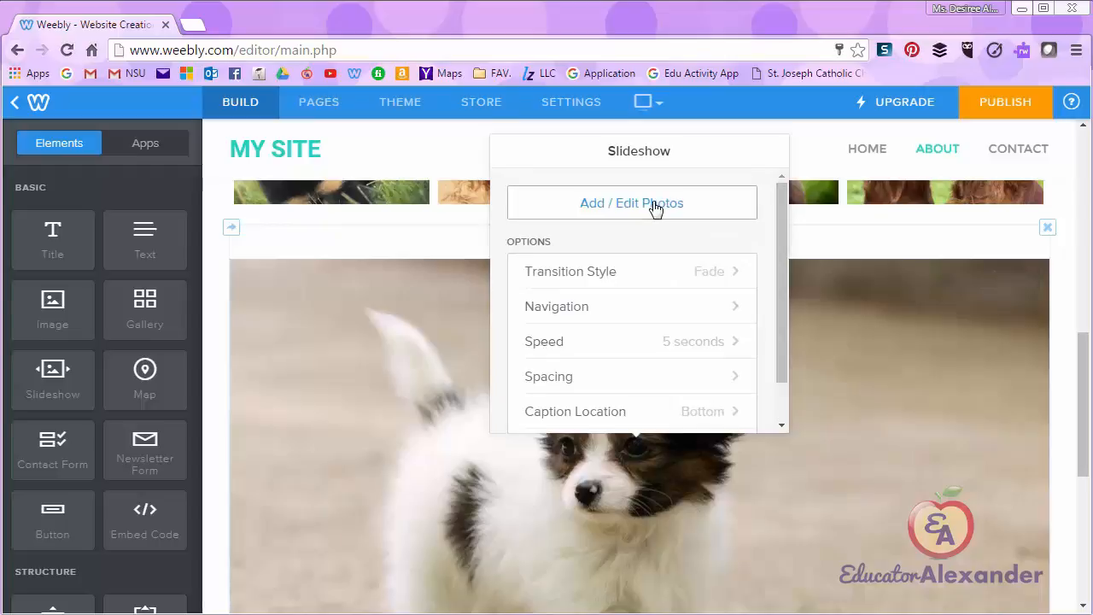
{"action": "left_click_drag", "start_coordinate": [787, 207], "coordinate": [787, 269]}
{"action": "left_click", "coordinate": [629, 225]}
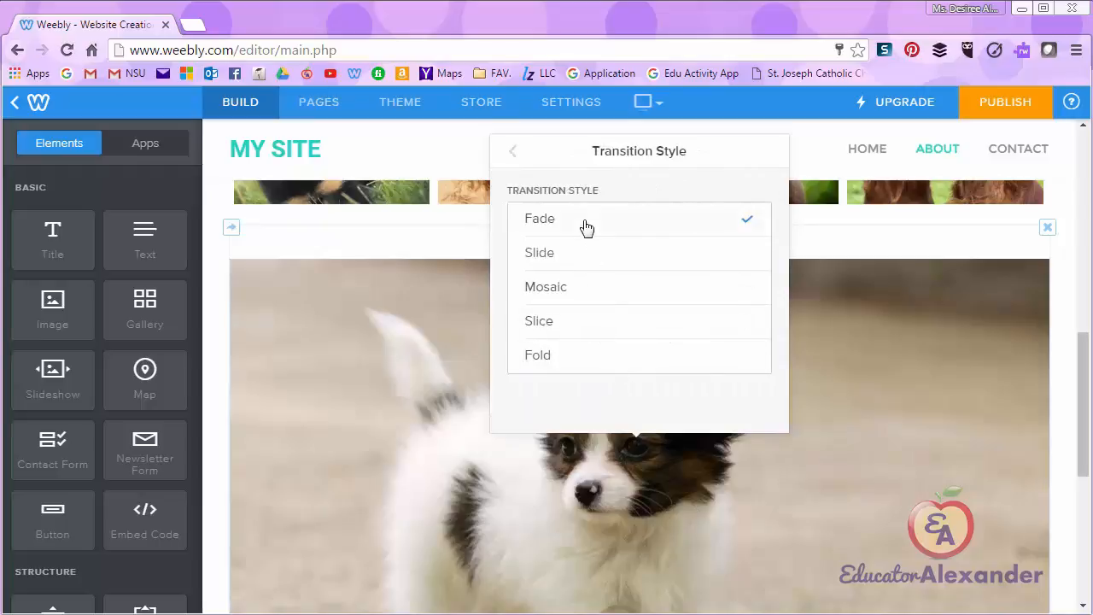
{"action": "left_click", "coordinate": [513, 152]}
{"action": "left_click", "coordinate": [625, 316]}
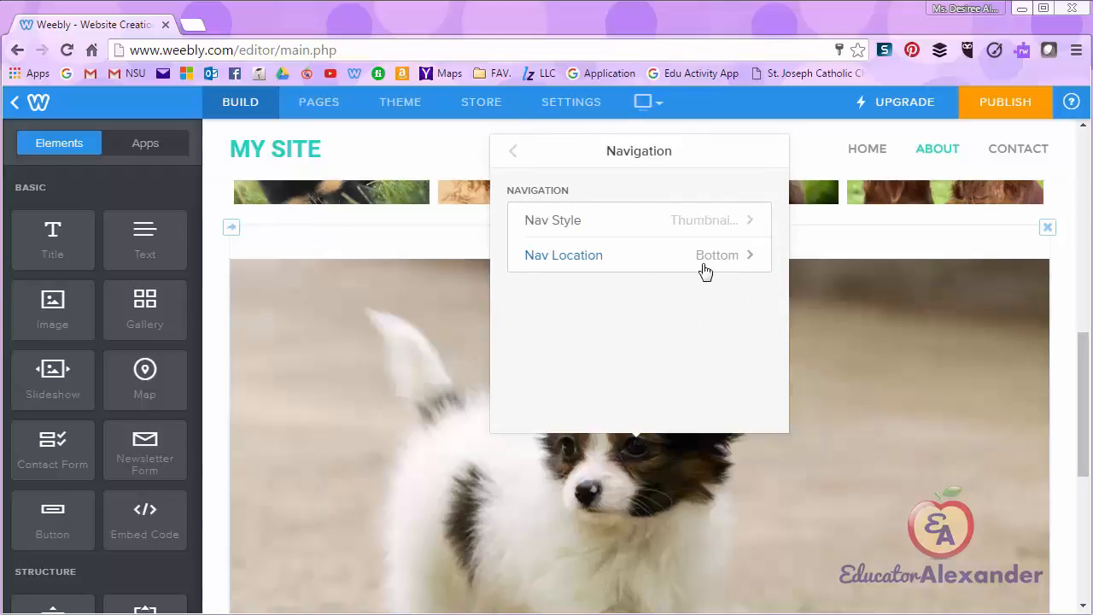
{"action": "scroll", "coordinate": [776, 479], "scroll_direction": "down", "scroll_amount": 3}
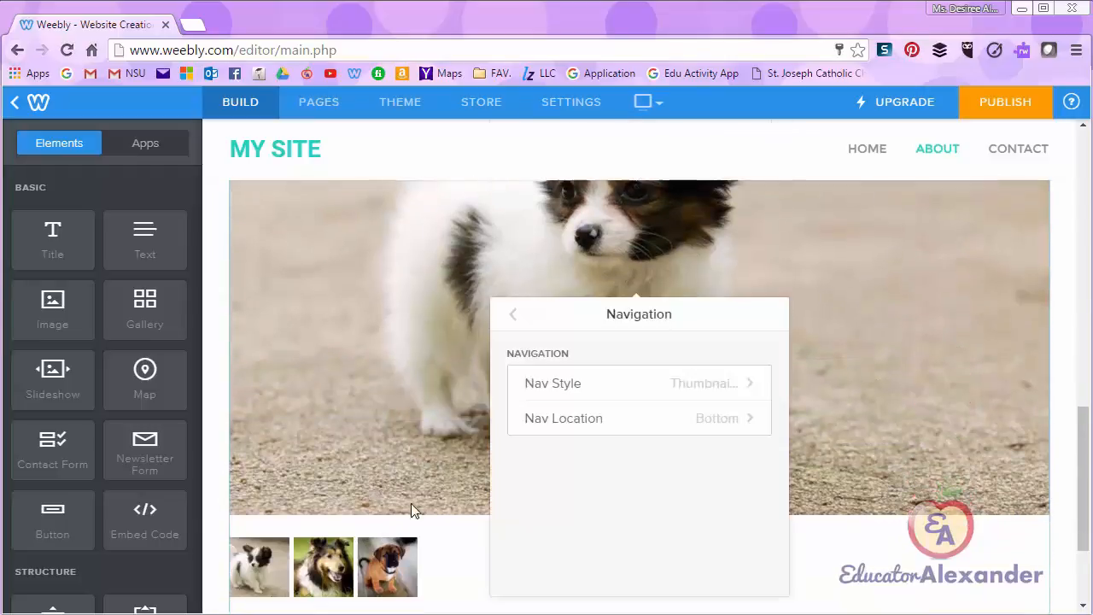
{"action": "left_click", "coordinate": [509, 316]}
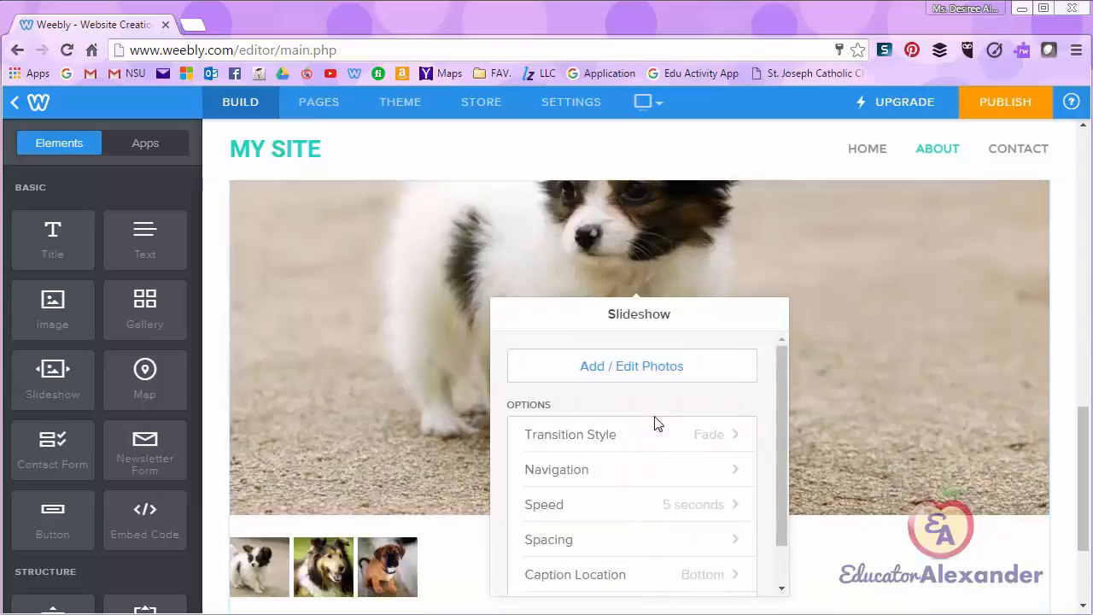
{"action": "left_click", "coordinate": [656, 504]}
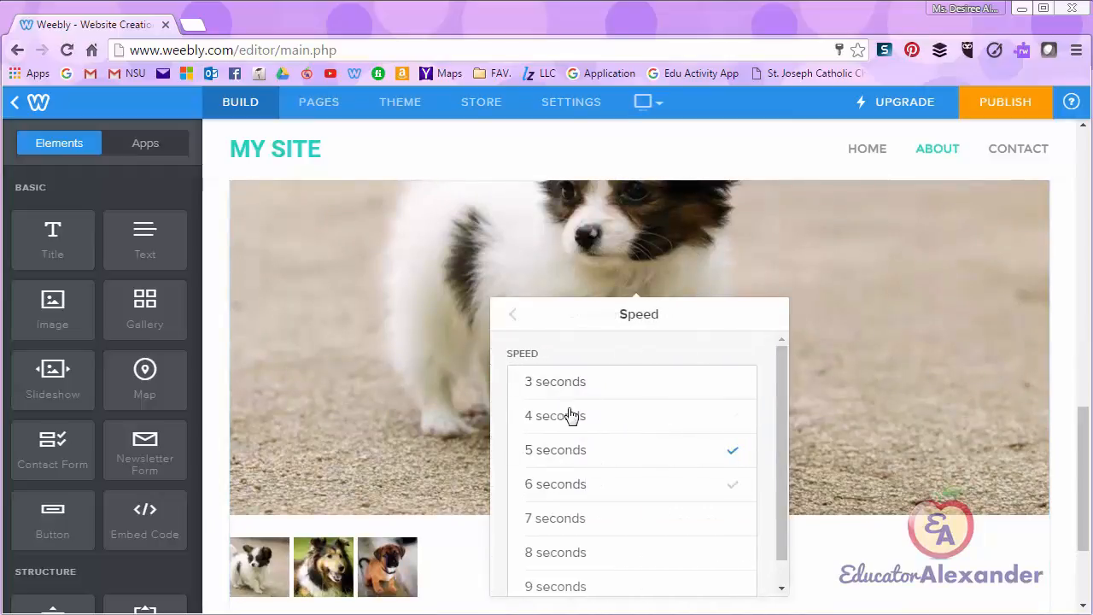
{"action": "left_click", "coordinate": [514, 316]}
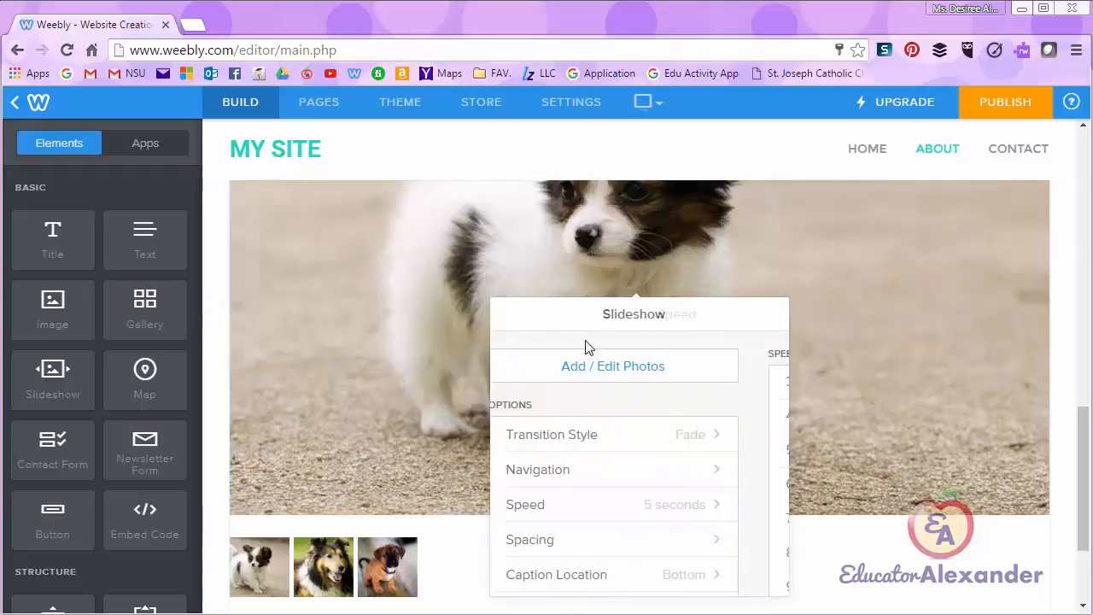
Step: Reduce the slideshow's top and bottom margins to 0
{"action": "left_click", "coordinate": [656, 540]}
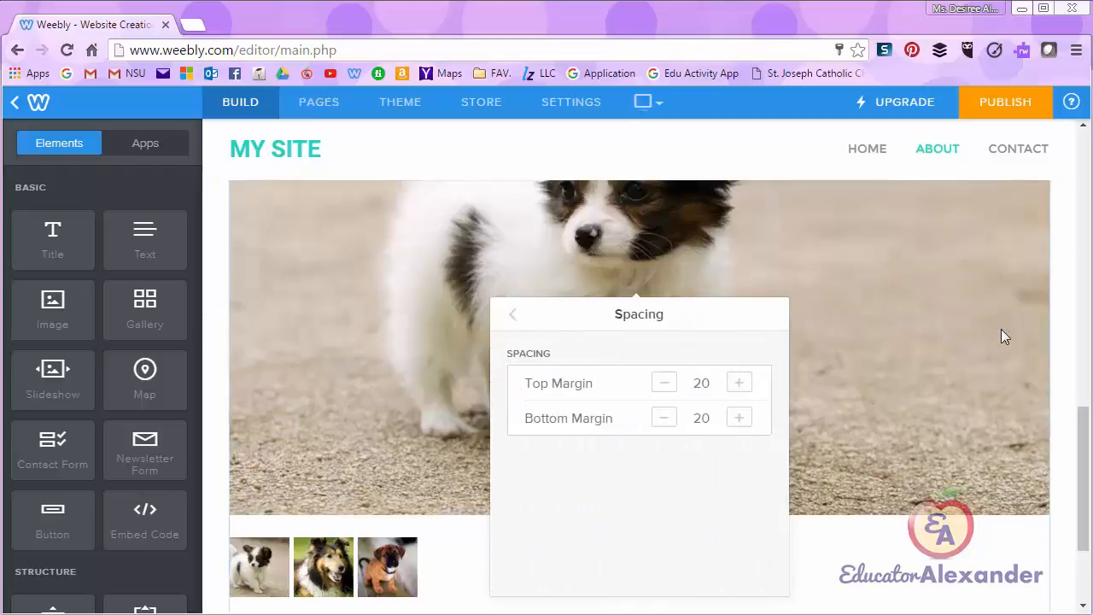
{"action": "left_click", "coordinate": [664, 386]}
{"action": "left_click", "coordinate": [663, 386]}
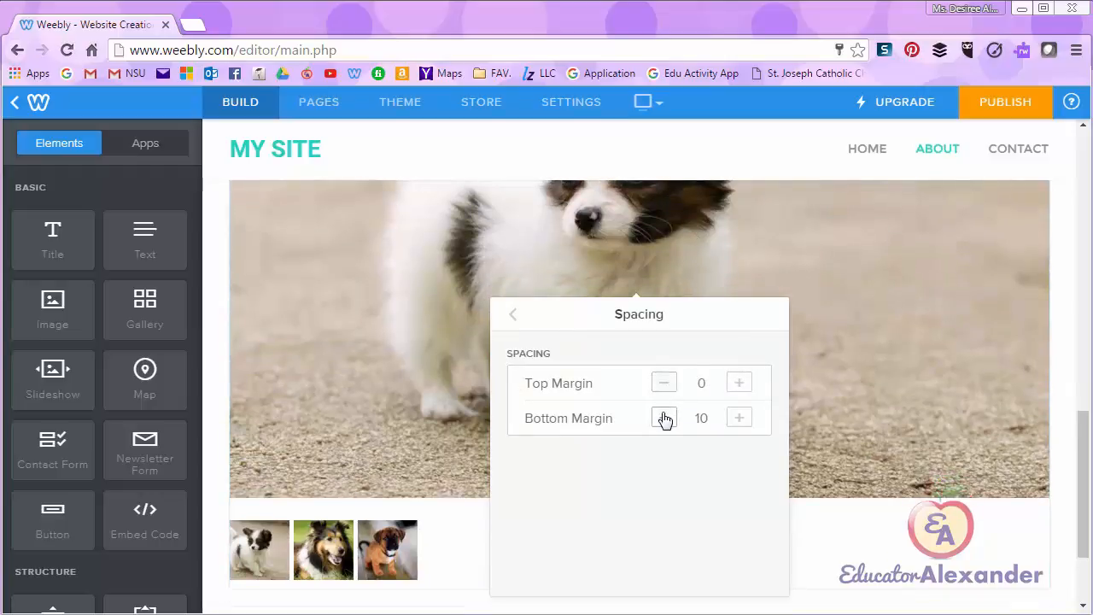
{"action": "left_click", "coordinate": [665, 418]}
Step: Try a top margin of 30 for the slideshow and settle on 10
{"action": "left_click", "coordinate": [738, 386]}
{"action": "left_click", "coordinate": [737, 386]}
{"action": "left_click", "coordinate": [737, 388]}
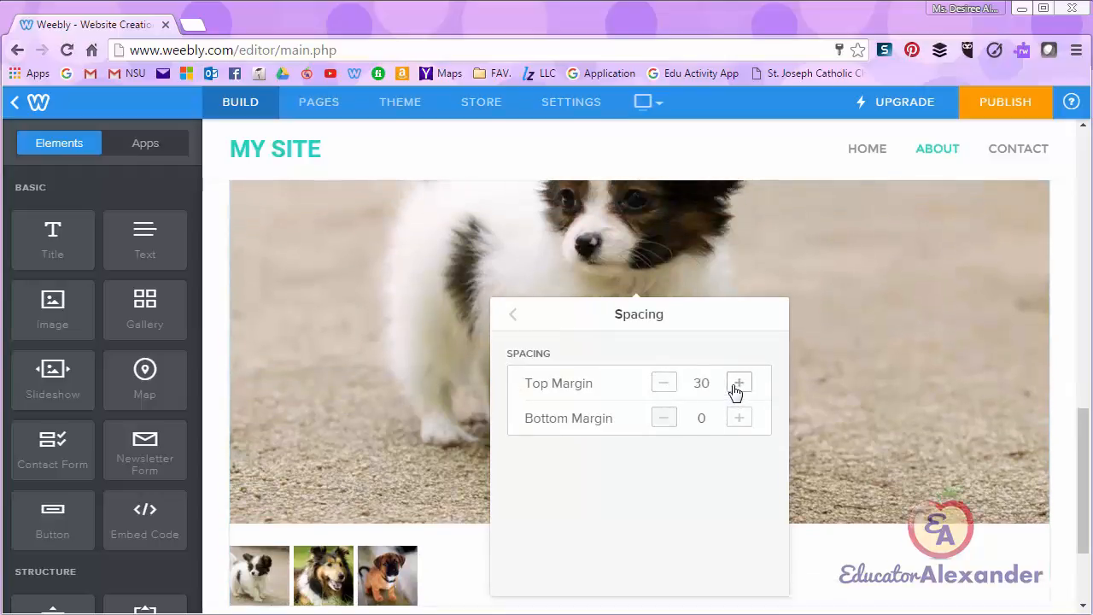
{"action": "scroll", "coordinate": [707, 369], "scroll_direction": "up", "scroll_amount": 3}
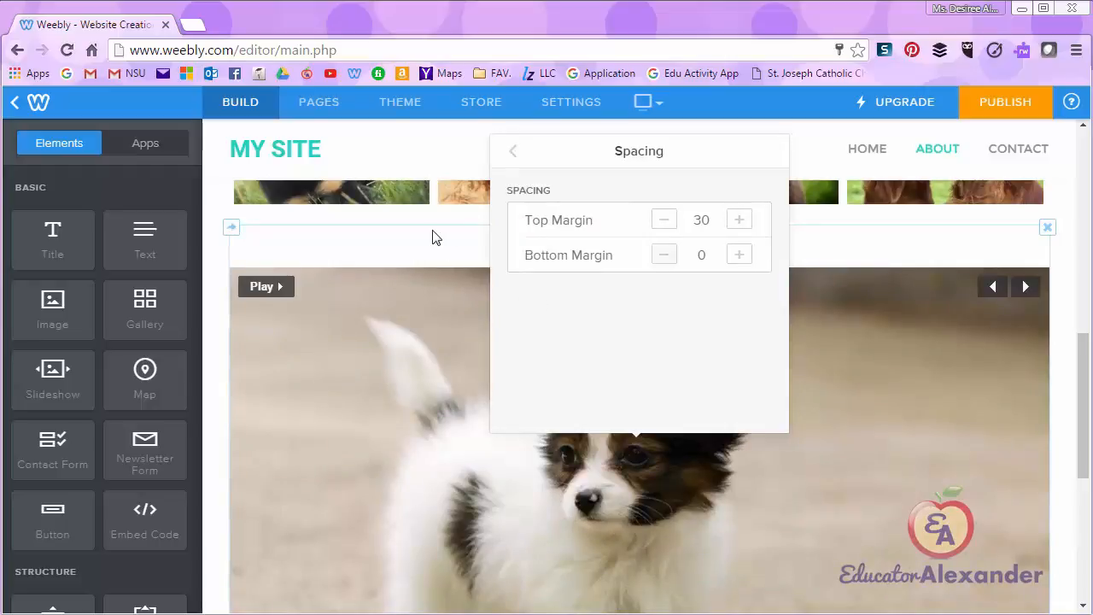
{"action": "left_click", "coordinate": [665, 224]}
{"action": "left_click", "coordinate": [664, 222]}
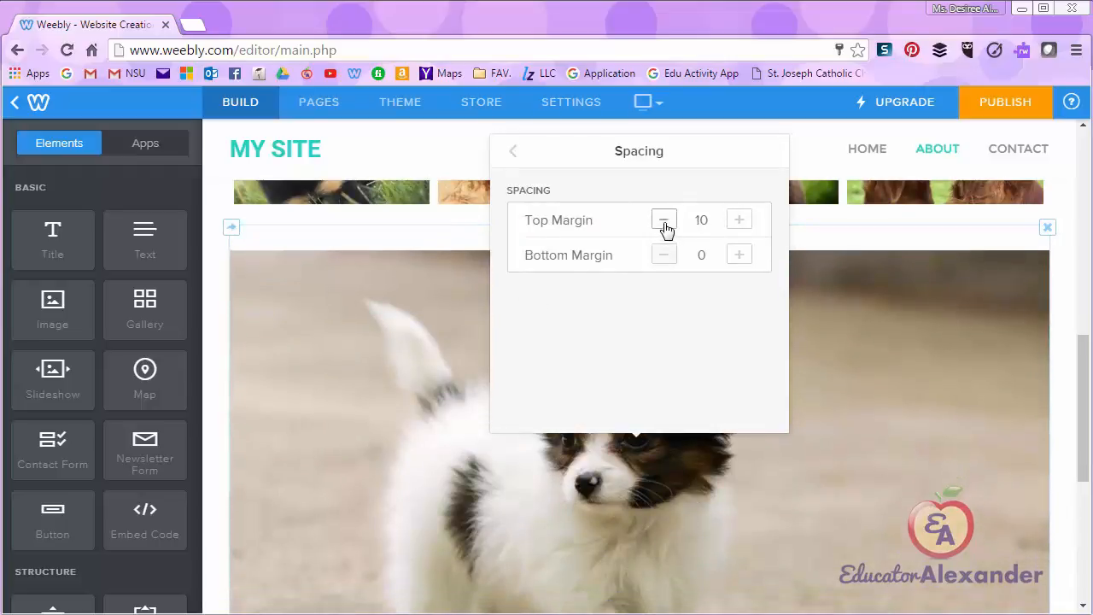
{"action": "left_click", "coordinate": [513, 154]}
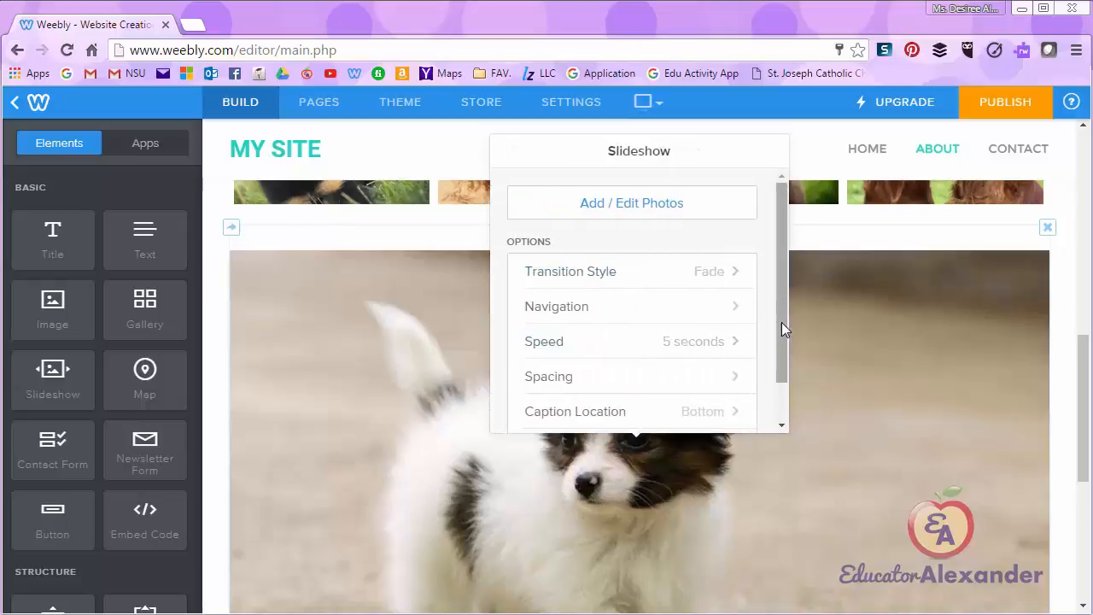
Step: Examine the slideshow's caption location options
{"action": "left_click_drag", "start_coordinate": [783, 324], "coordinate": [779, 395]}
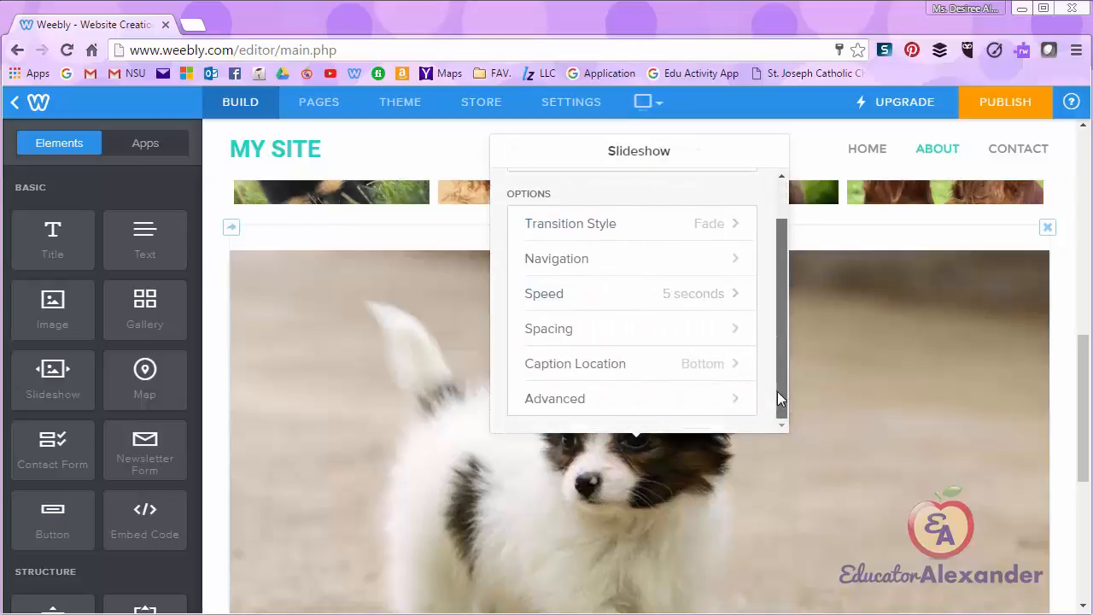
{"action": "left_click", "coordinate": [593, 369]}
{"action": "left_click", "coordinate": [515, 157]}
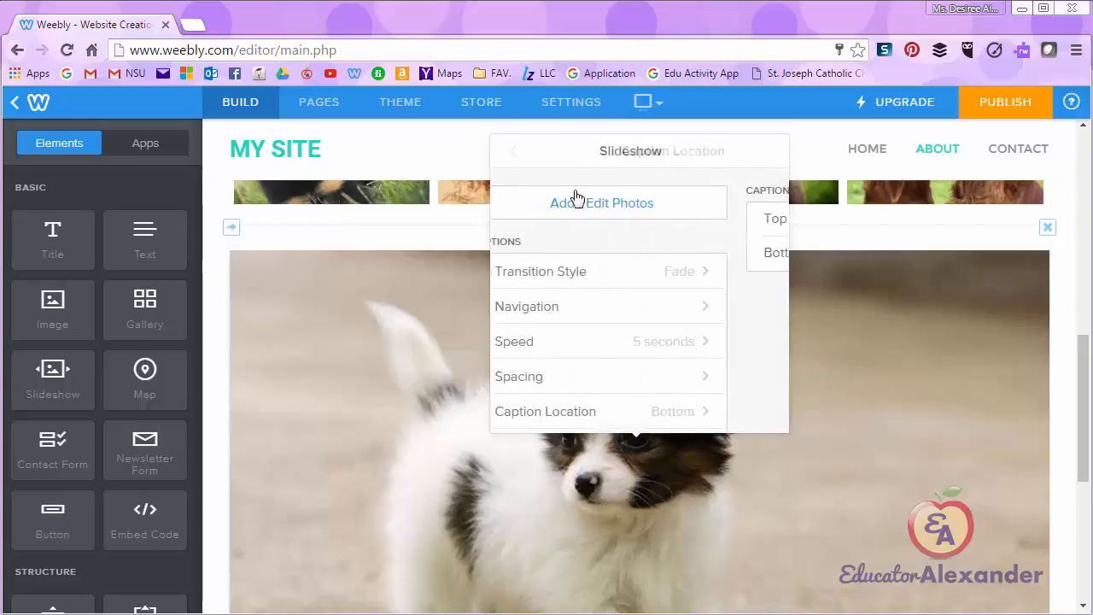
Step: Try Autoplay in the slideshow's advanced settings and switch it back off
{"action": "scroll", "coordinate": [740, 380], "scroll_direction": "down", "scroll_amount": 2}
{"action": "left_click", "coordinate": [608, 410]}
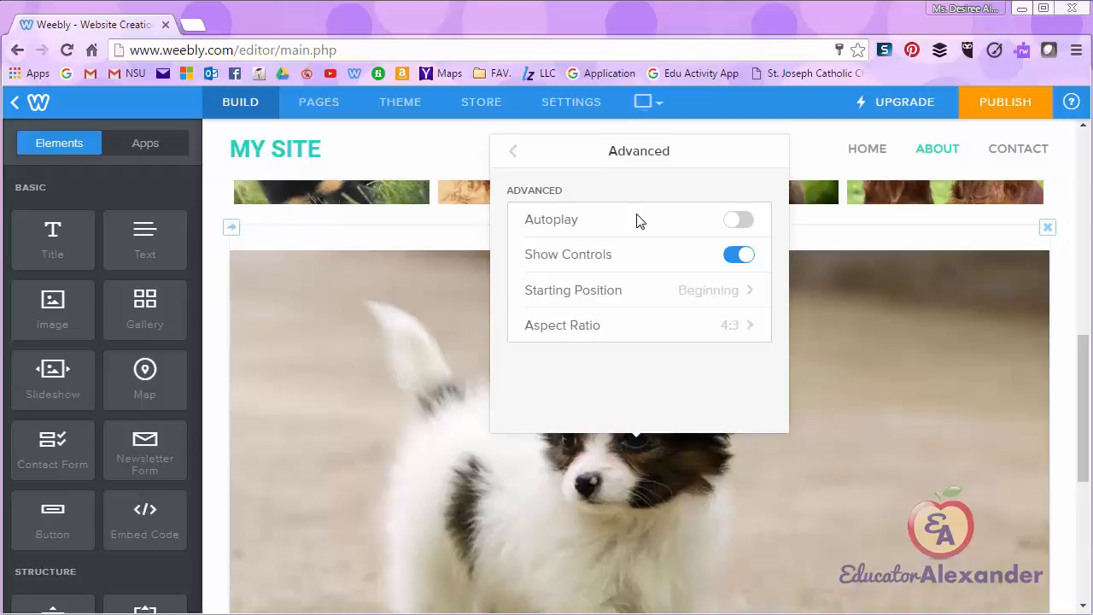
{"action": "left_click", "coordinate": [739, 221]}
{"action": "left_click", "coordinate": [732, 224]}
{"action": "mouse_move", "coordinate": [928, 368]}
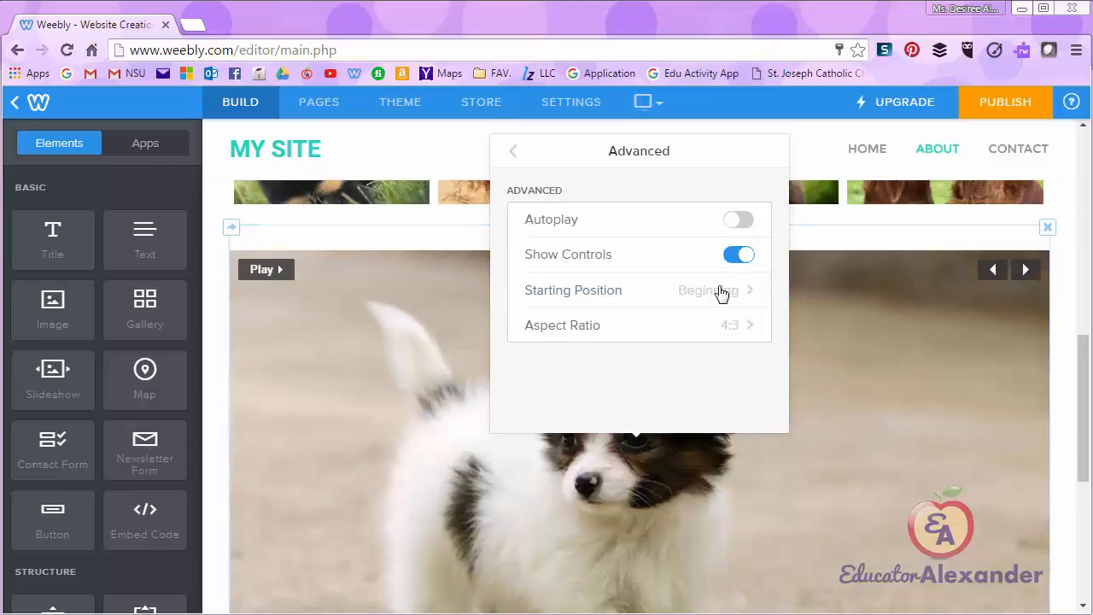
Step: Examine the slideshow's starting position and aspect ratio options and return to the start of the page
{"action": "left_click", "coordinate": [712, 292]}
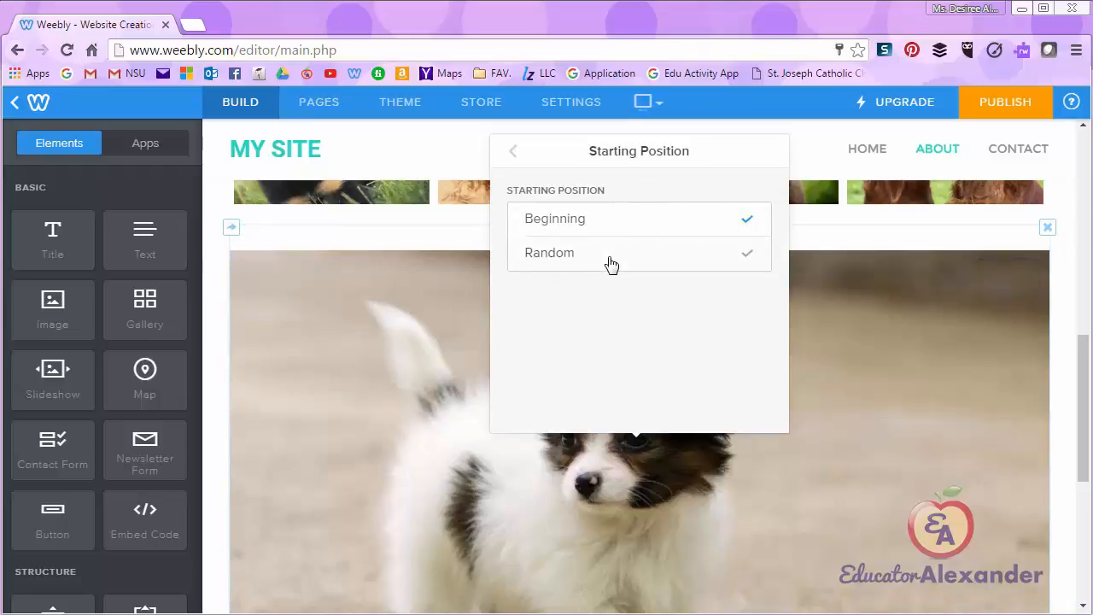
{"action": "left_click", "coordinate": [513, 154]}
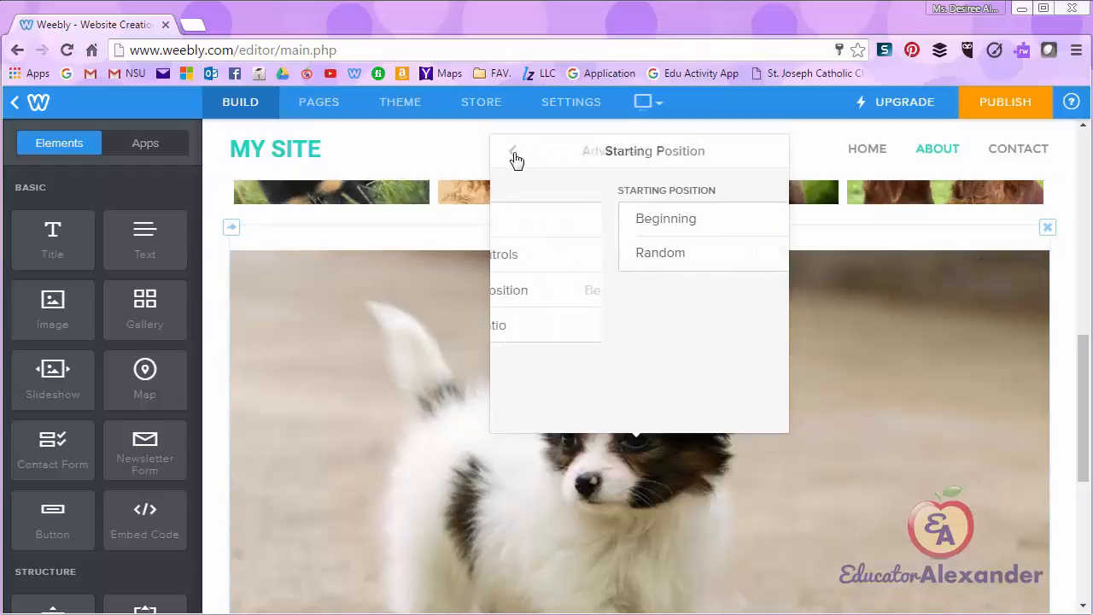
{"action": "left_click", "coordinate": [692, 330]}
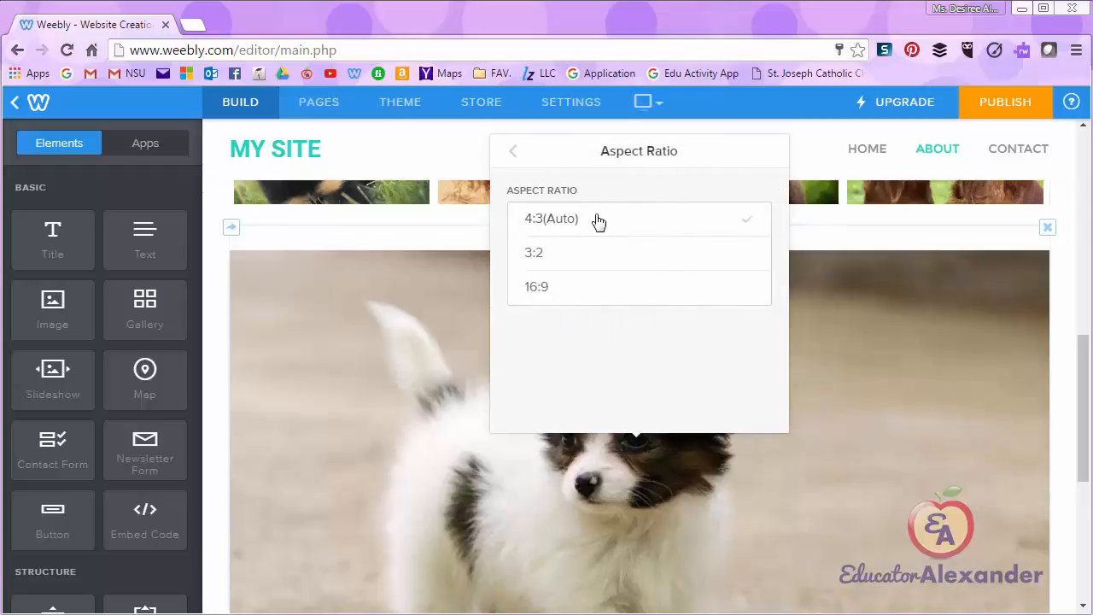
{"action": "left_click", "coordinate": [514, 153]}
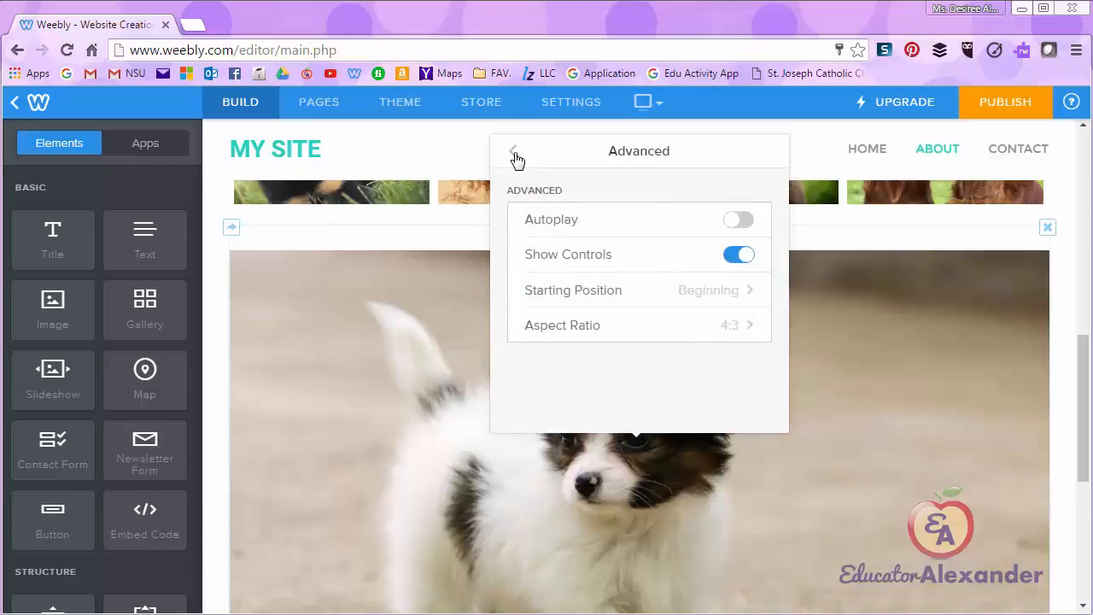
{"action": "left_click", "coordinate": [515, 154]}
{"action": "left_click_drag", "start_coordinate": [1081, 383], "coordinate": [1085, 186]}
{"action": "left_click", "coordinate": [1025, 270]}
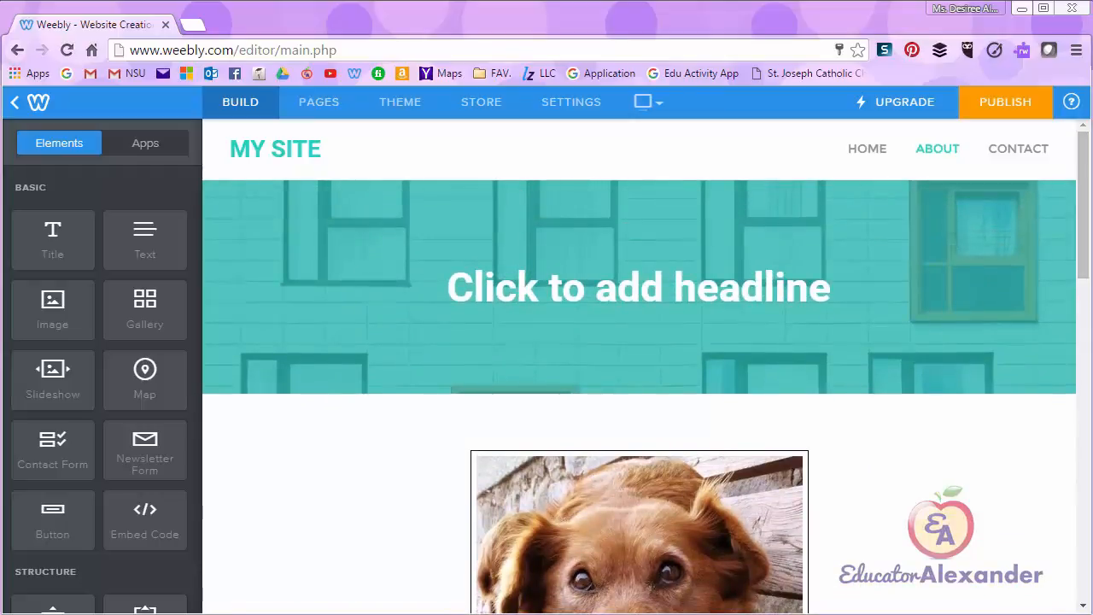